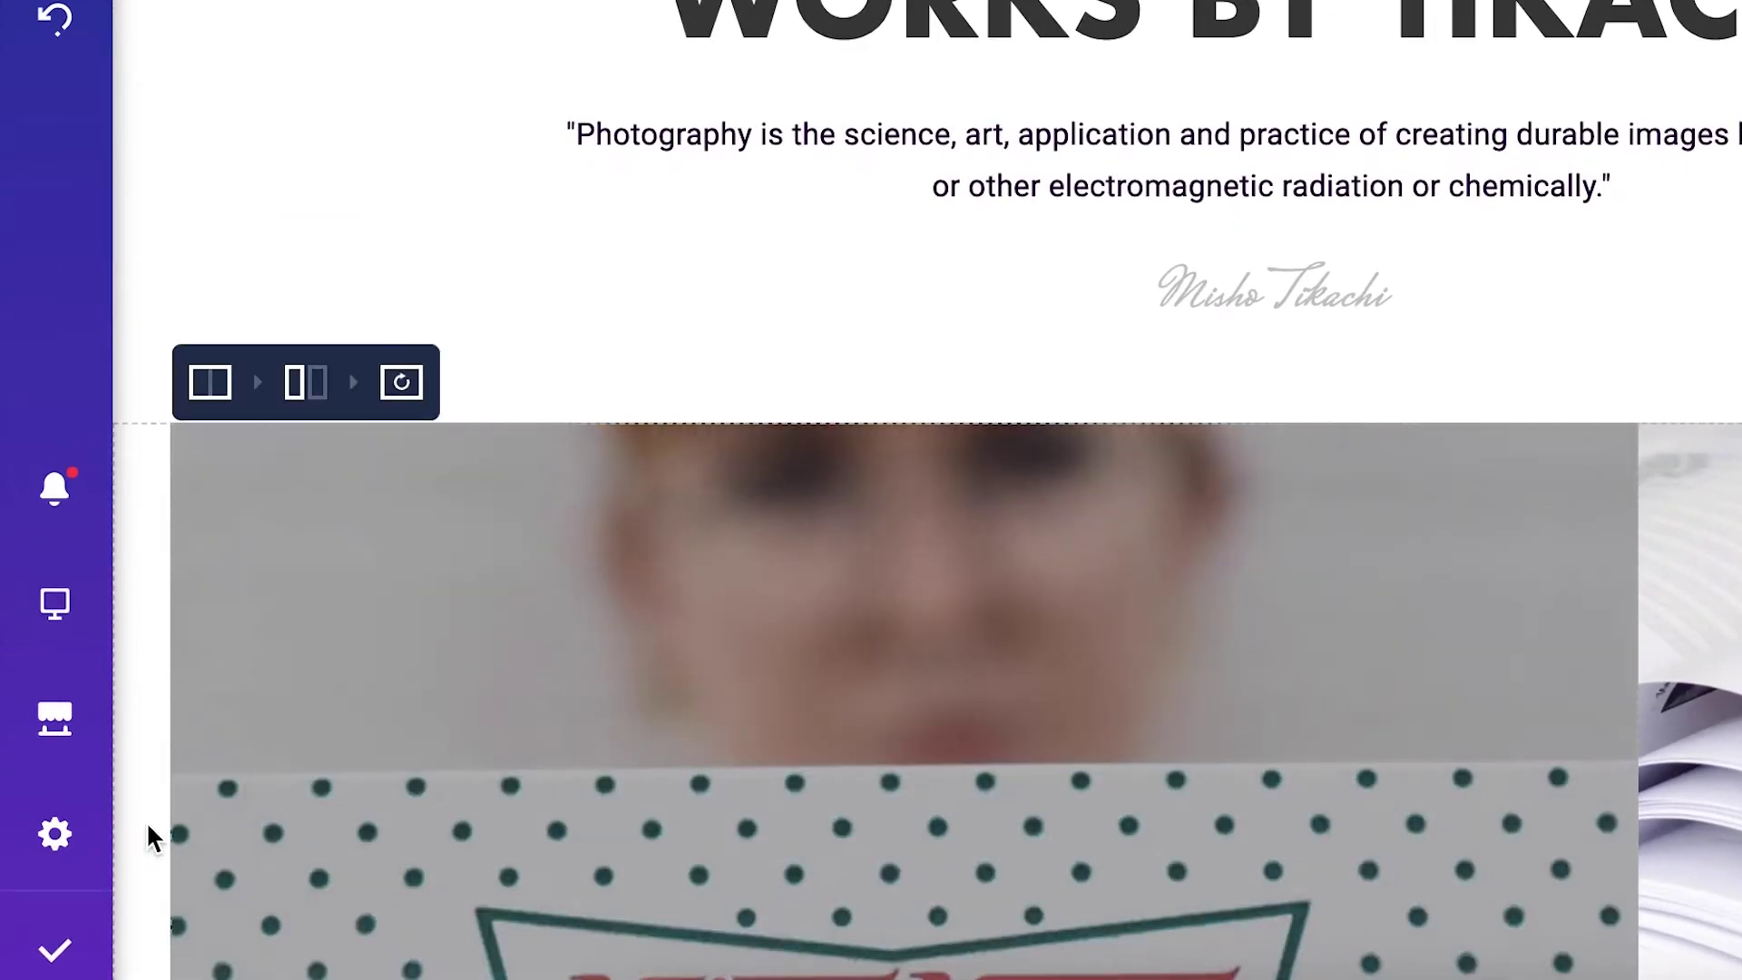
# Open the page's Design Options, try 50 for top margin and padding, then clear both.
pyautogui.click(55, 835)
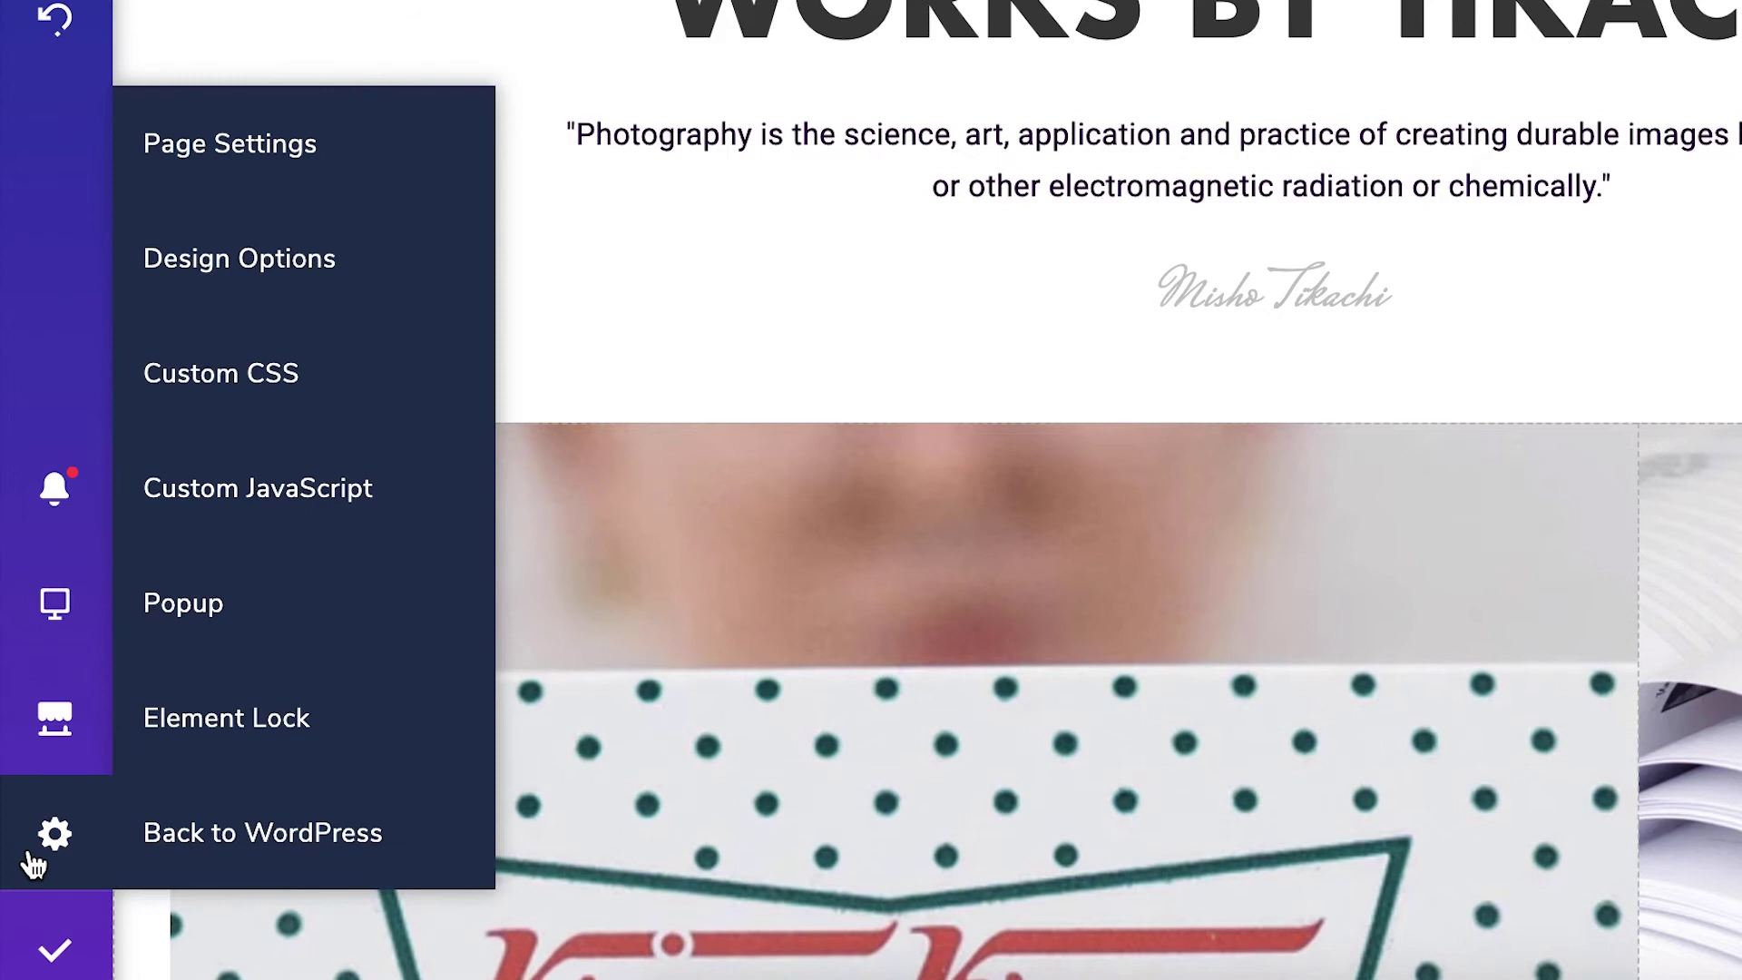
pyautogui.click(393, 270)
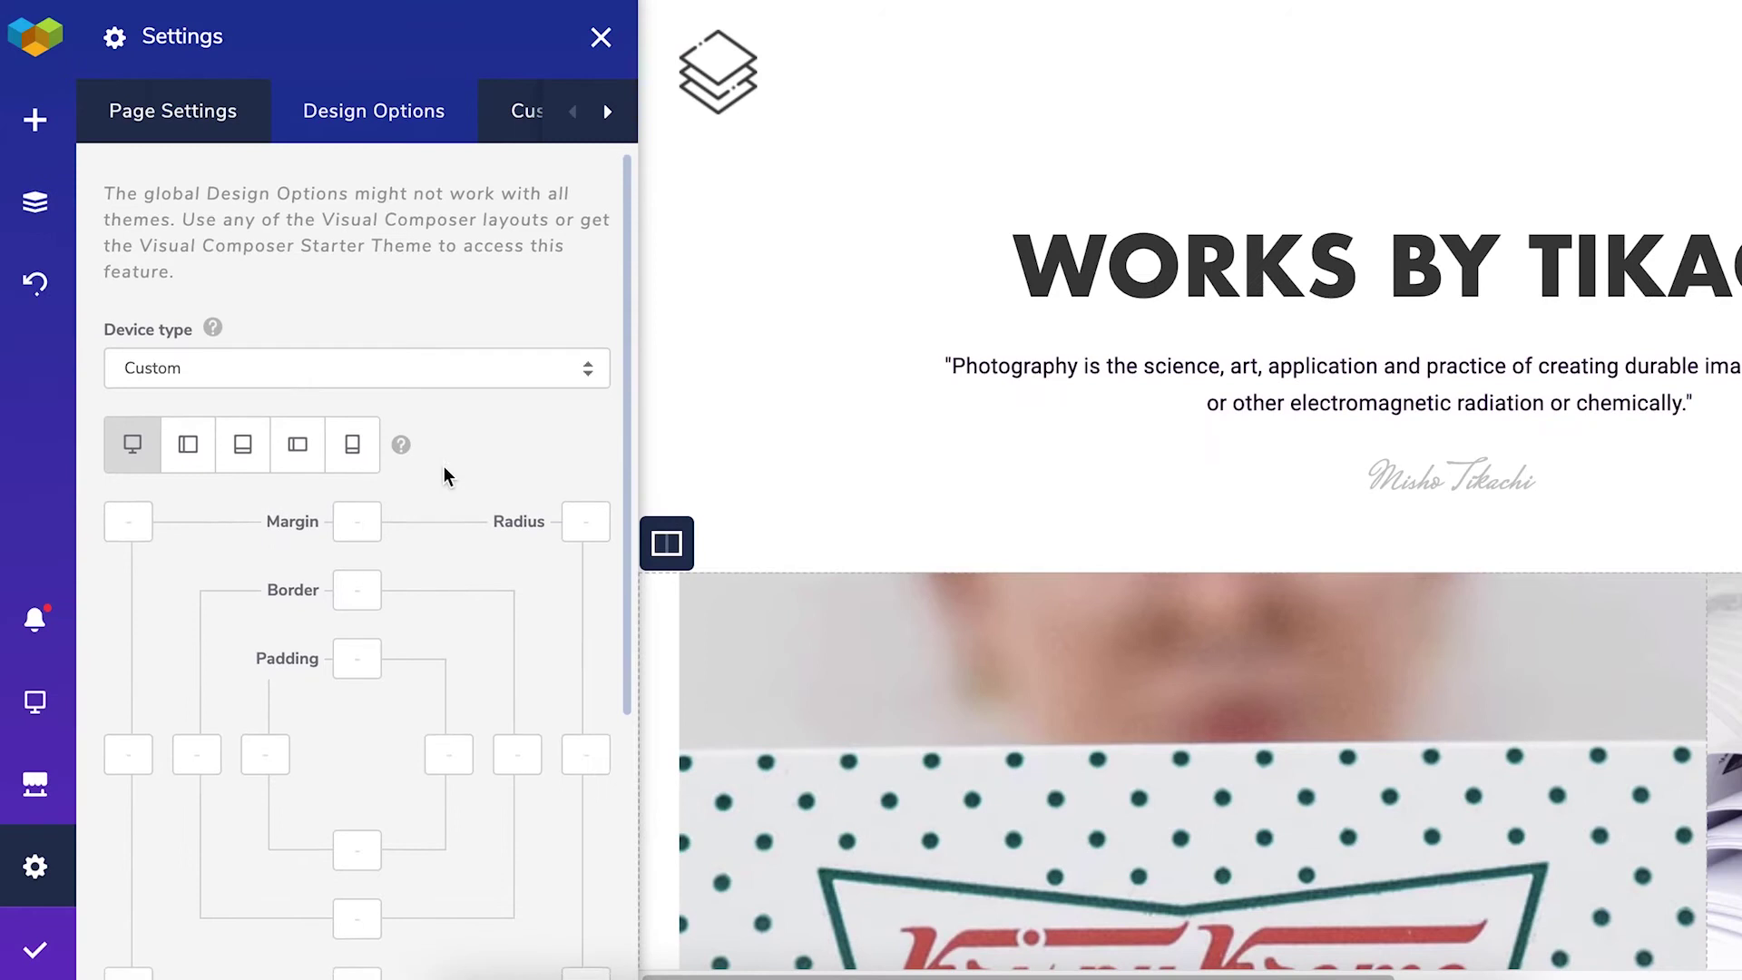
pyautogui.scroll(-3, 459, 409)
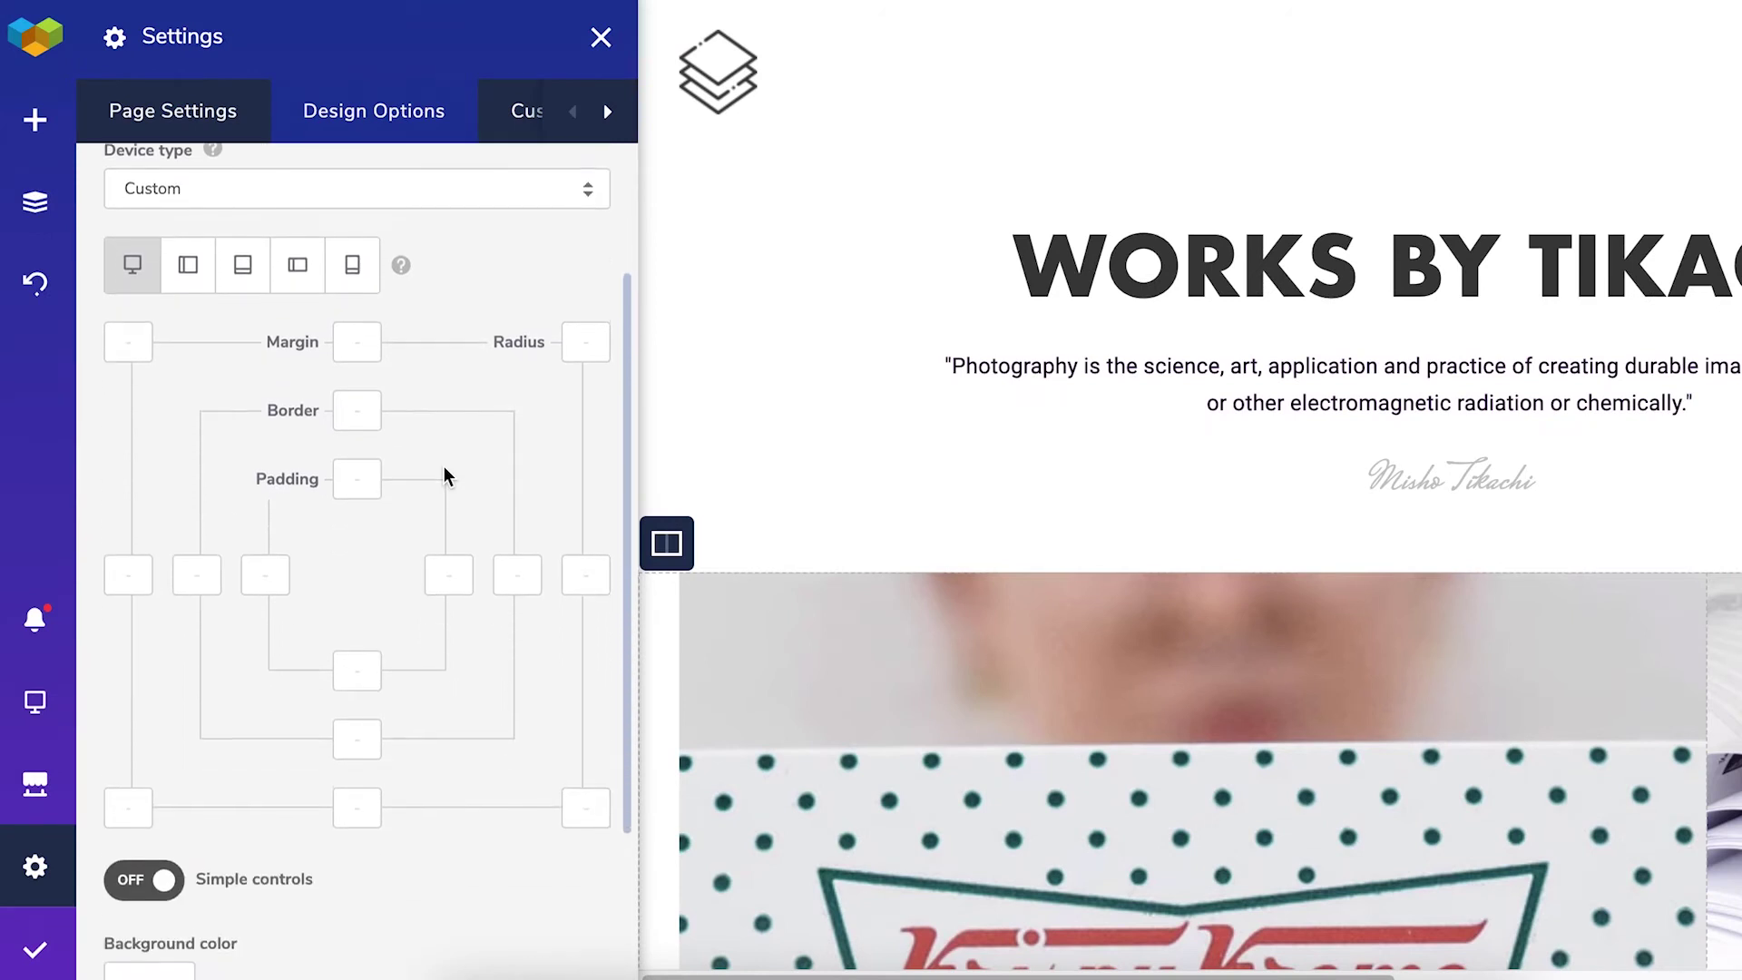
pyautogui.scroll(-1, 459, 403)
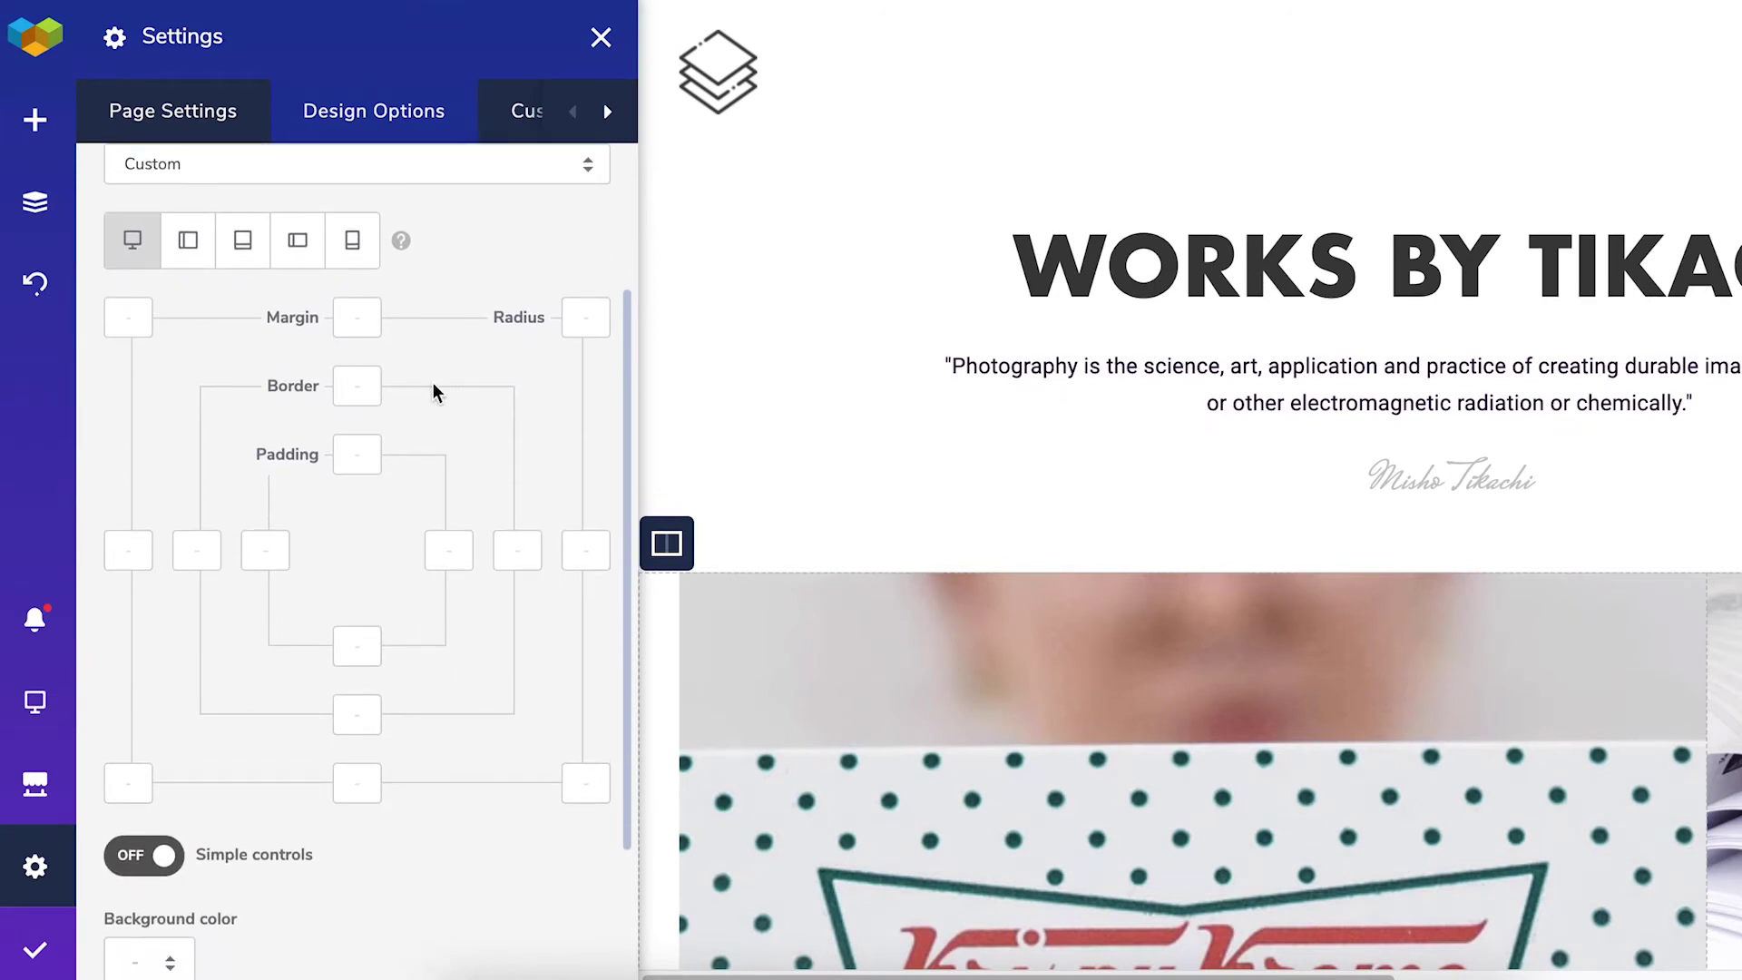
pyautogui.click(354, 316)
pyautogui.write('50')
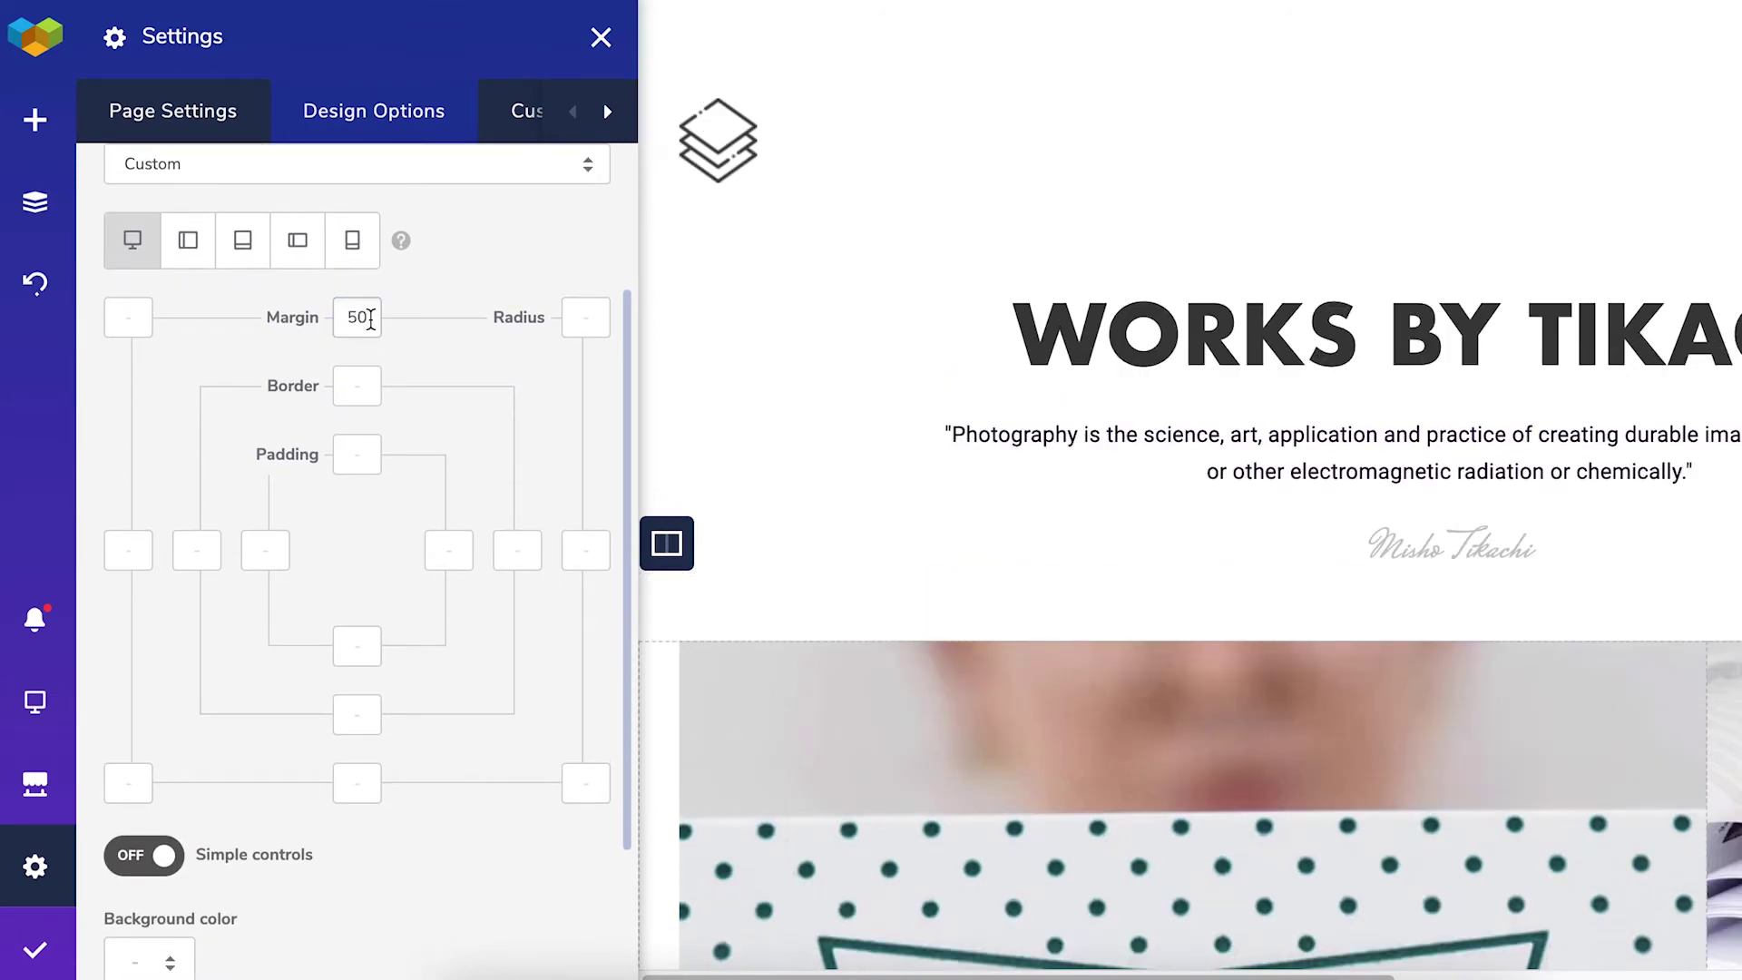
pyautogui.press('BackSpace')
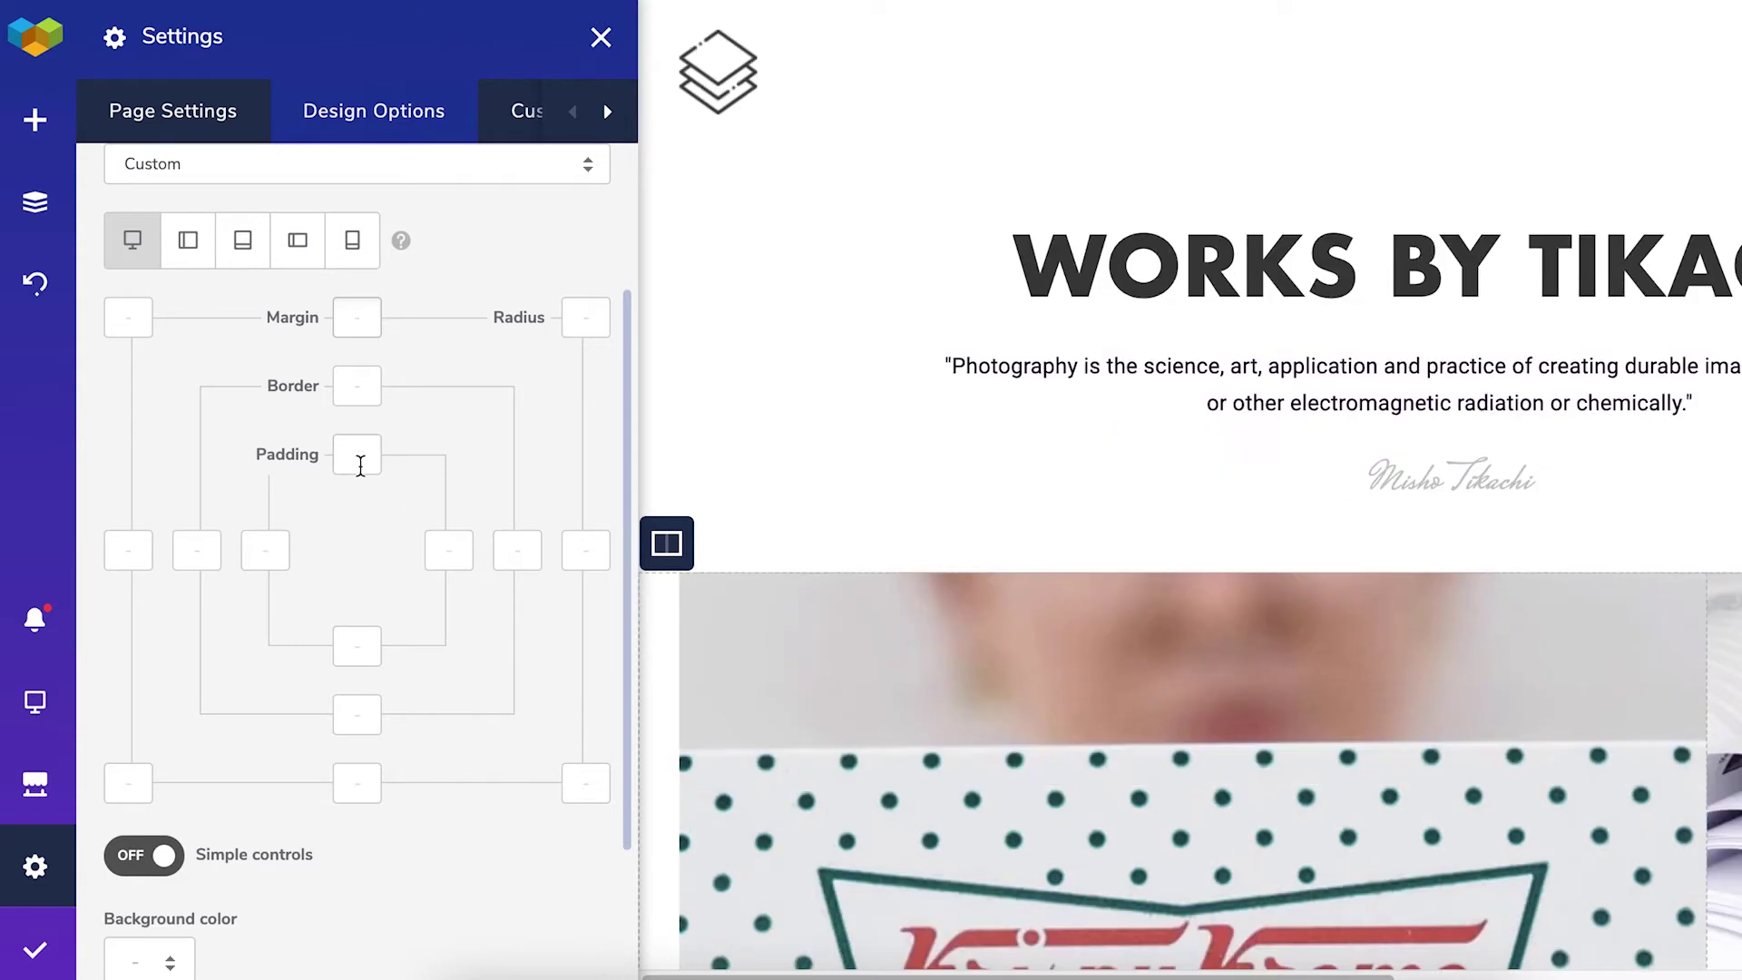
pyautogui.click(360, 465)
pyautogui.write('50')
pyautogui.press('BackSpace')
pyautogui.press('BackSpace')
# Turn on Simple controls and try a 50 margin on all sides, then delete it.
pyautogui.click(165, 859)
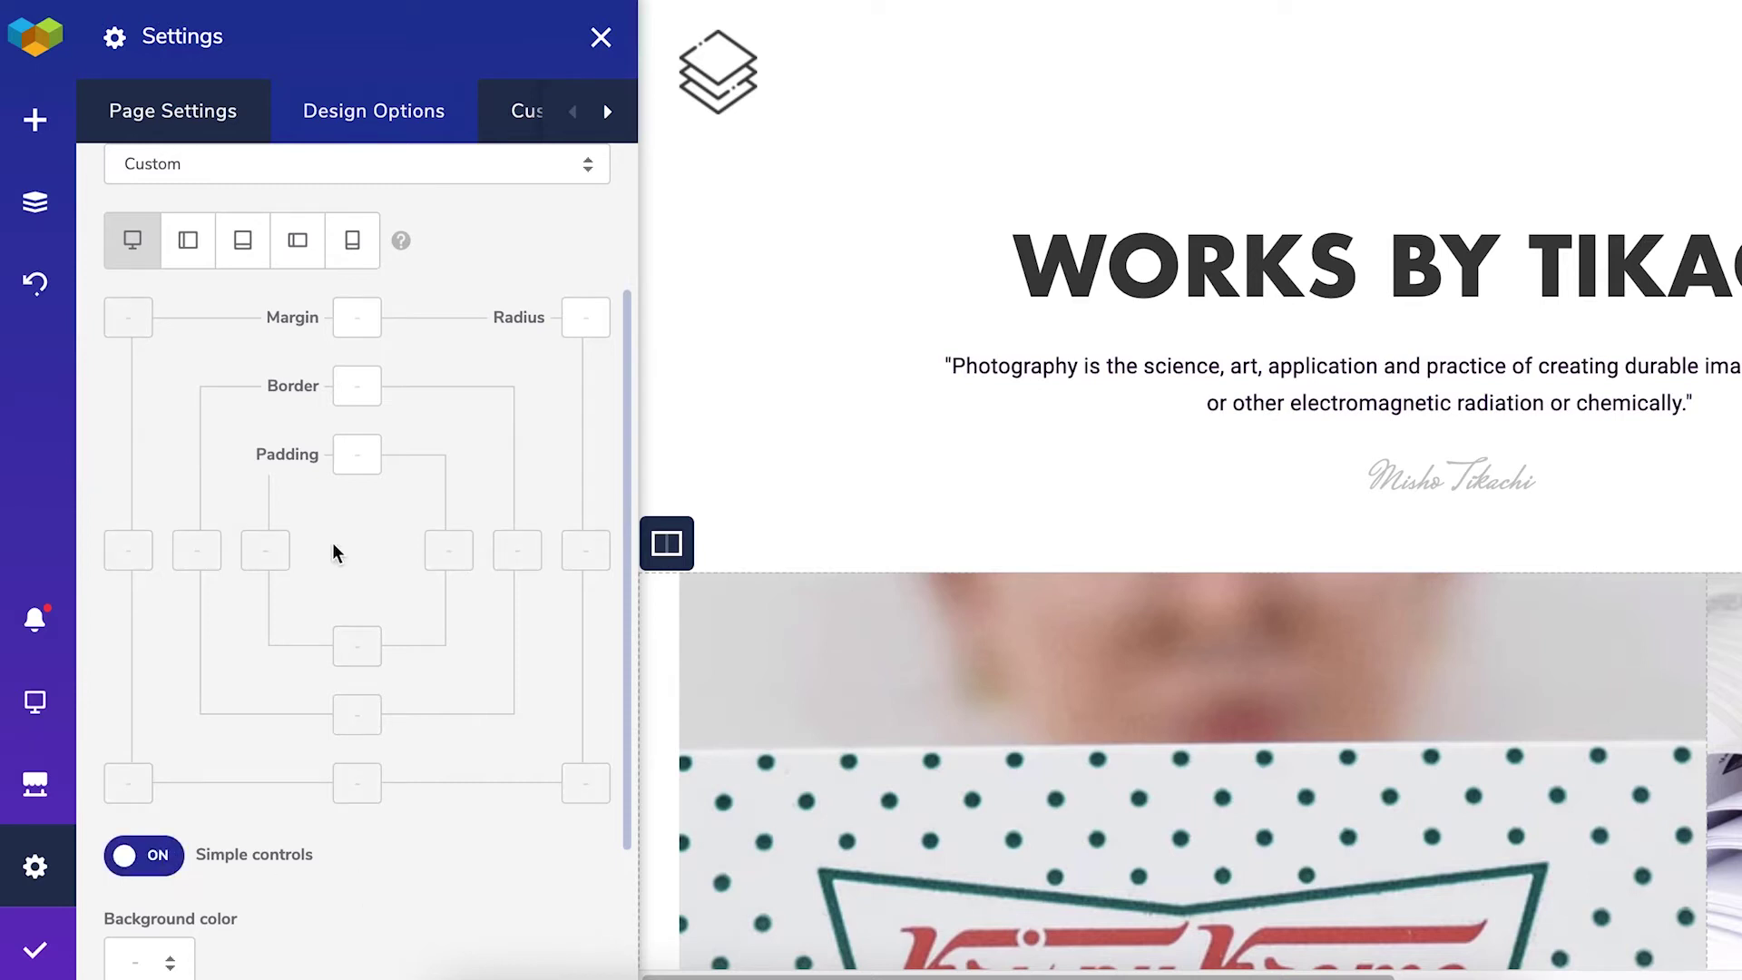
pyautogui.click(356, 318)
pyautogui.write('50')
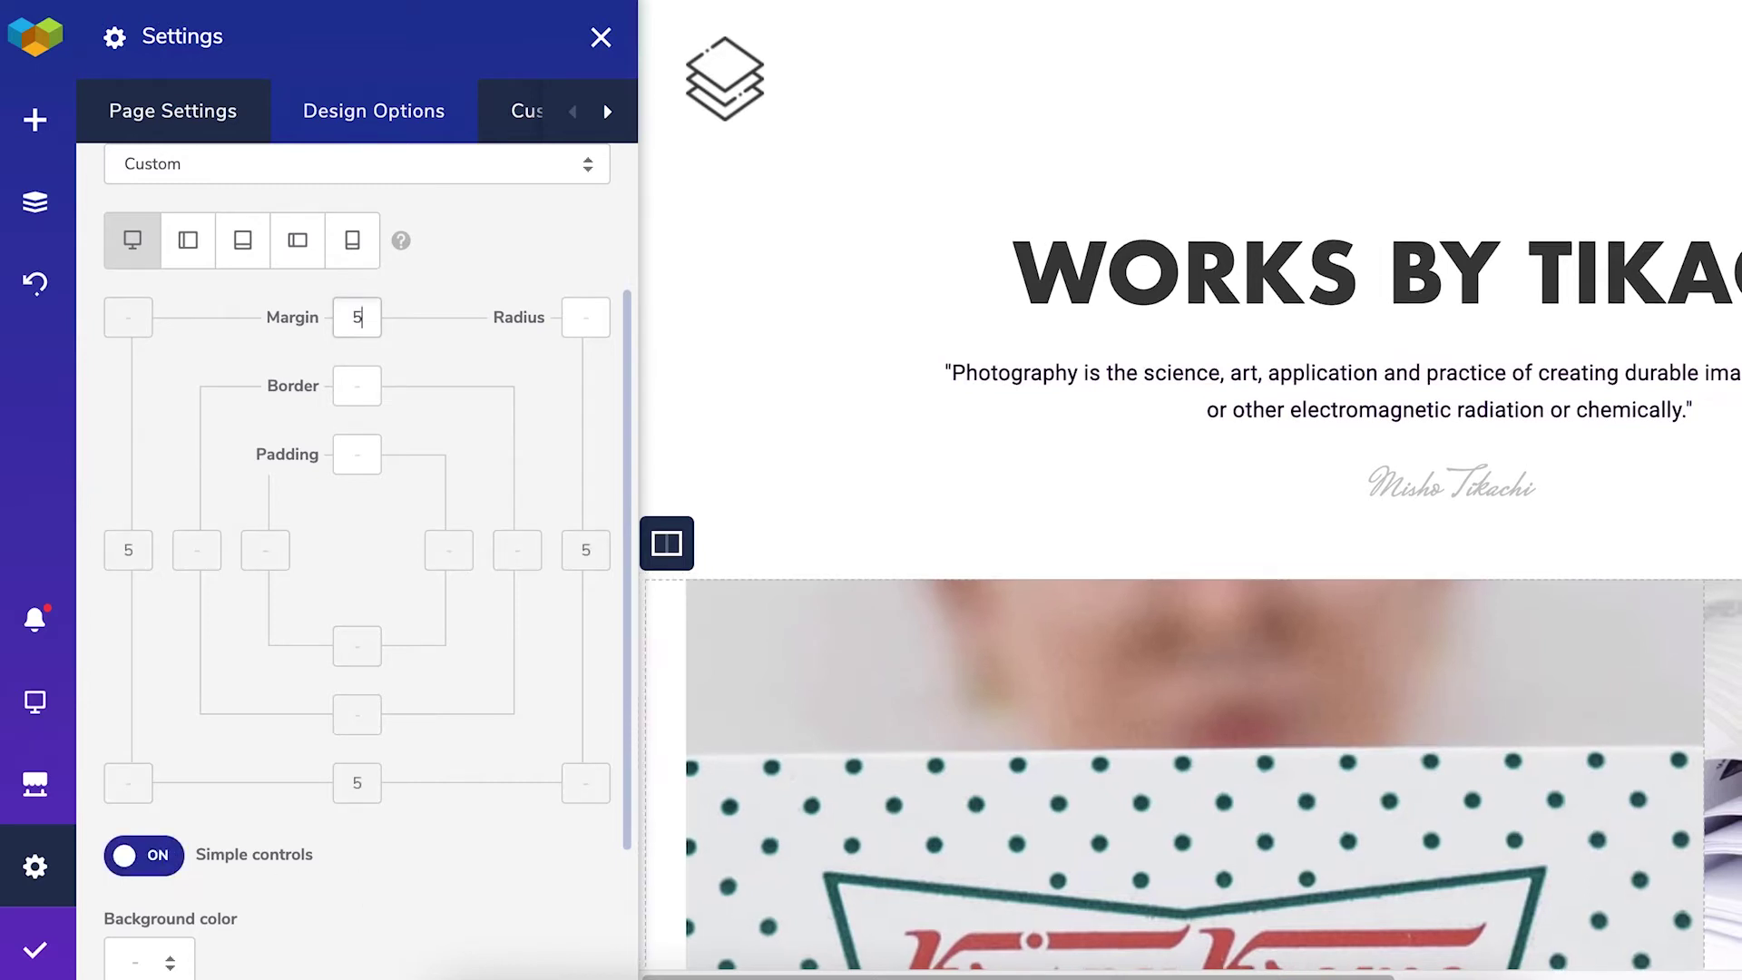
pyautogui.press('BackSpace')
pyautogui.press('BackSpace')
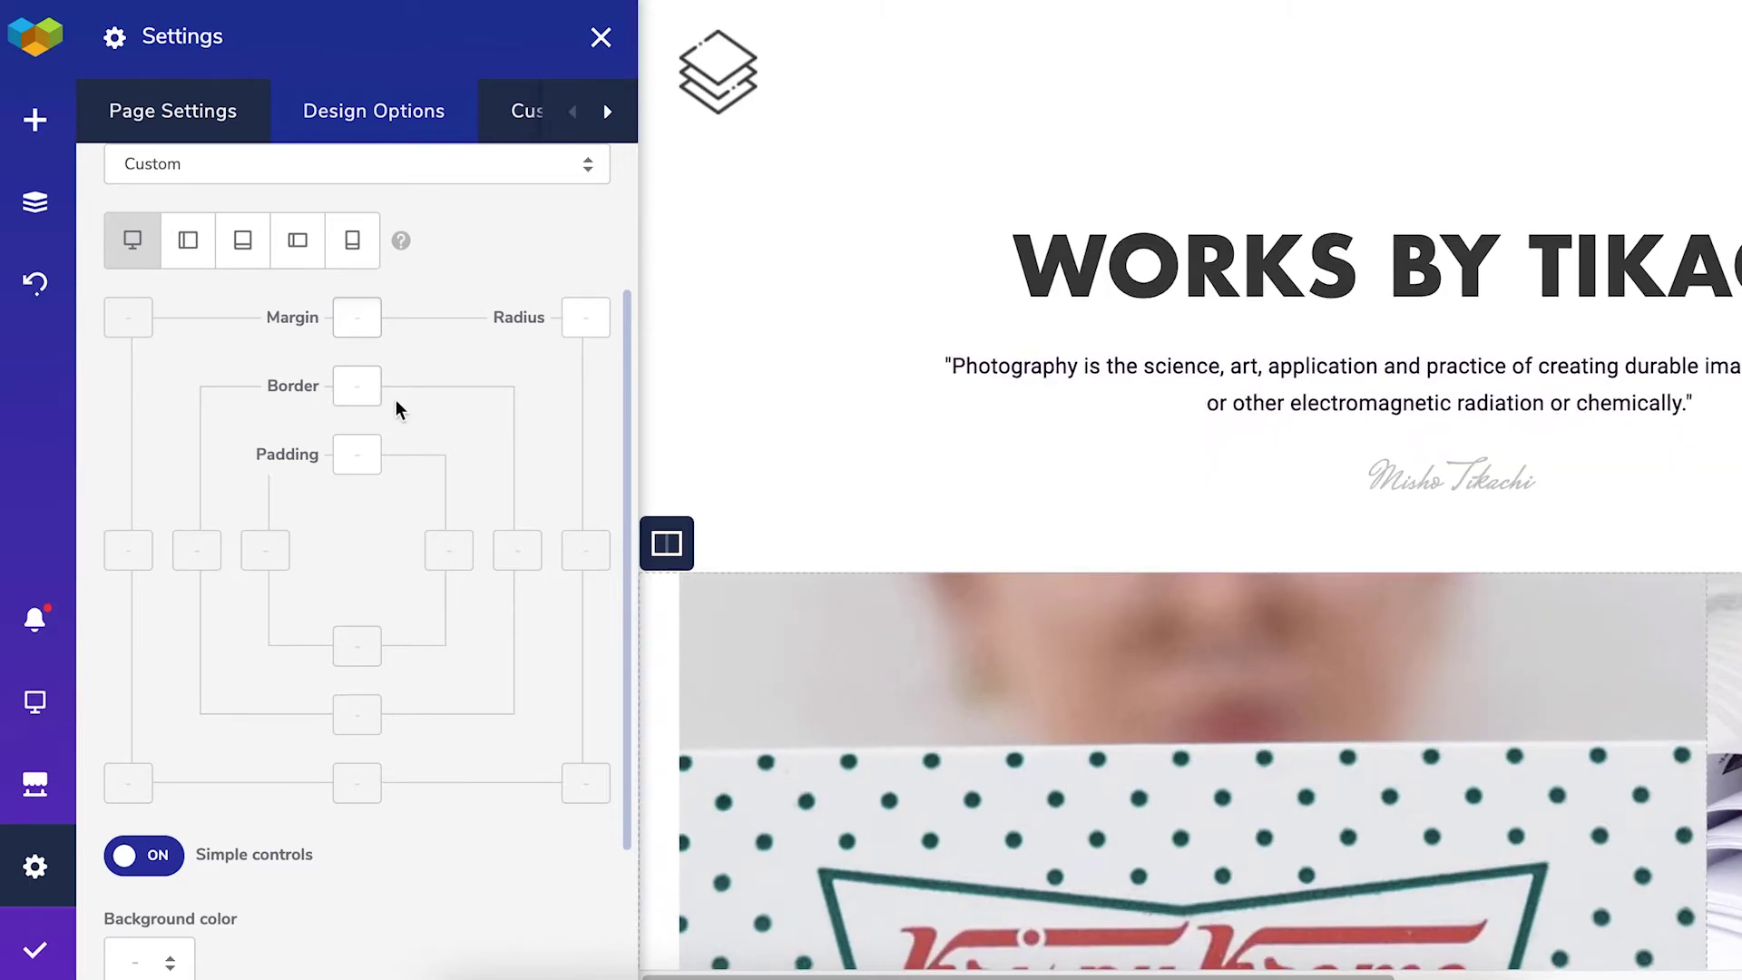
pyautogui.scroll(1, 415, 381)
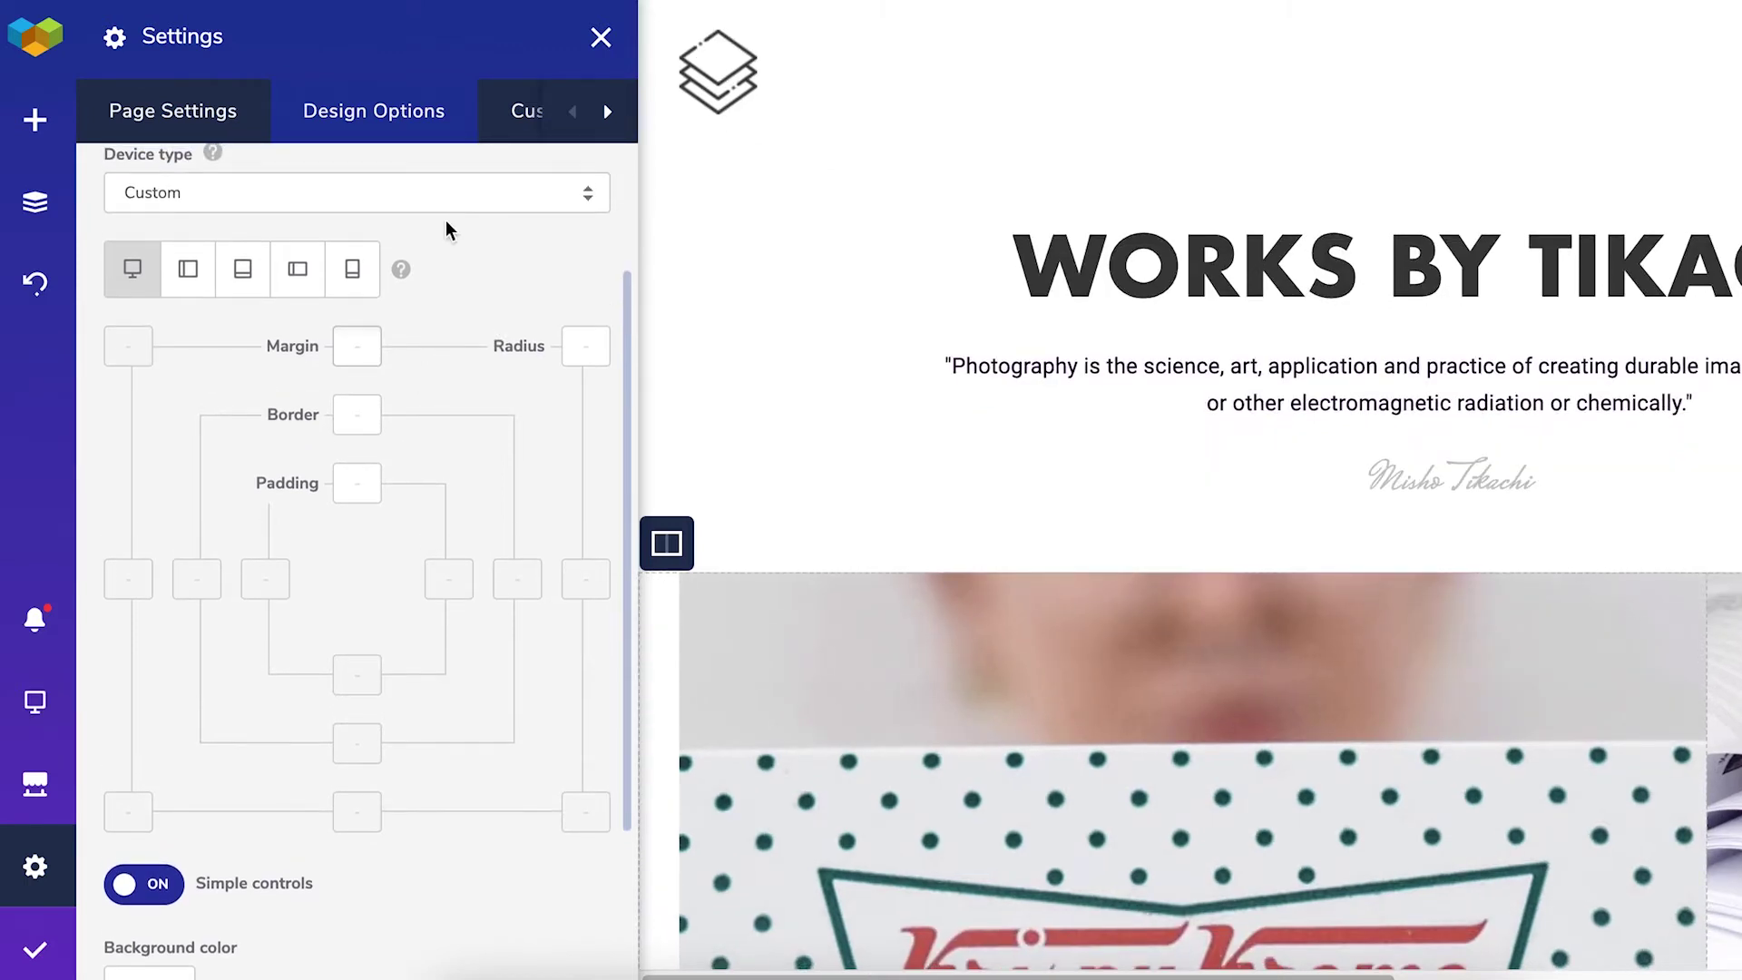
pyautogui.click(450, 197)
# Close the Device type list unchanged, then switch from tablet to mobile layout editing.
pyautogui.click(435, 204)
pyautogui.click(242, 268)
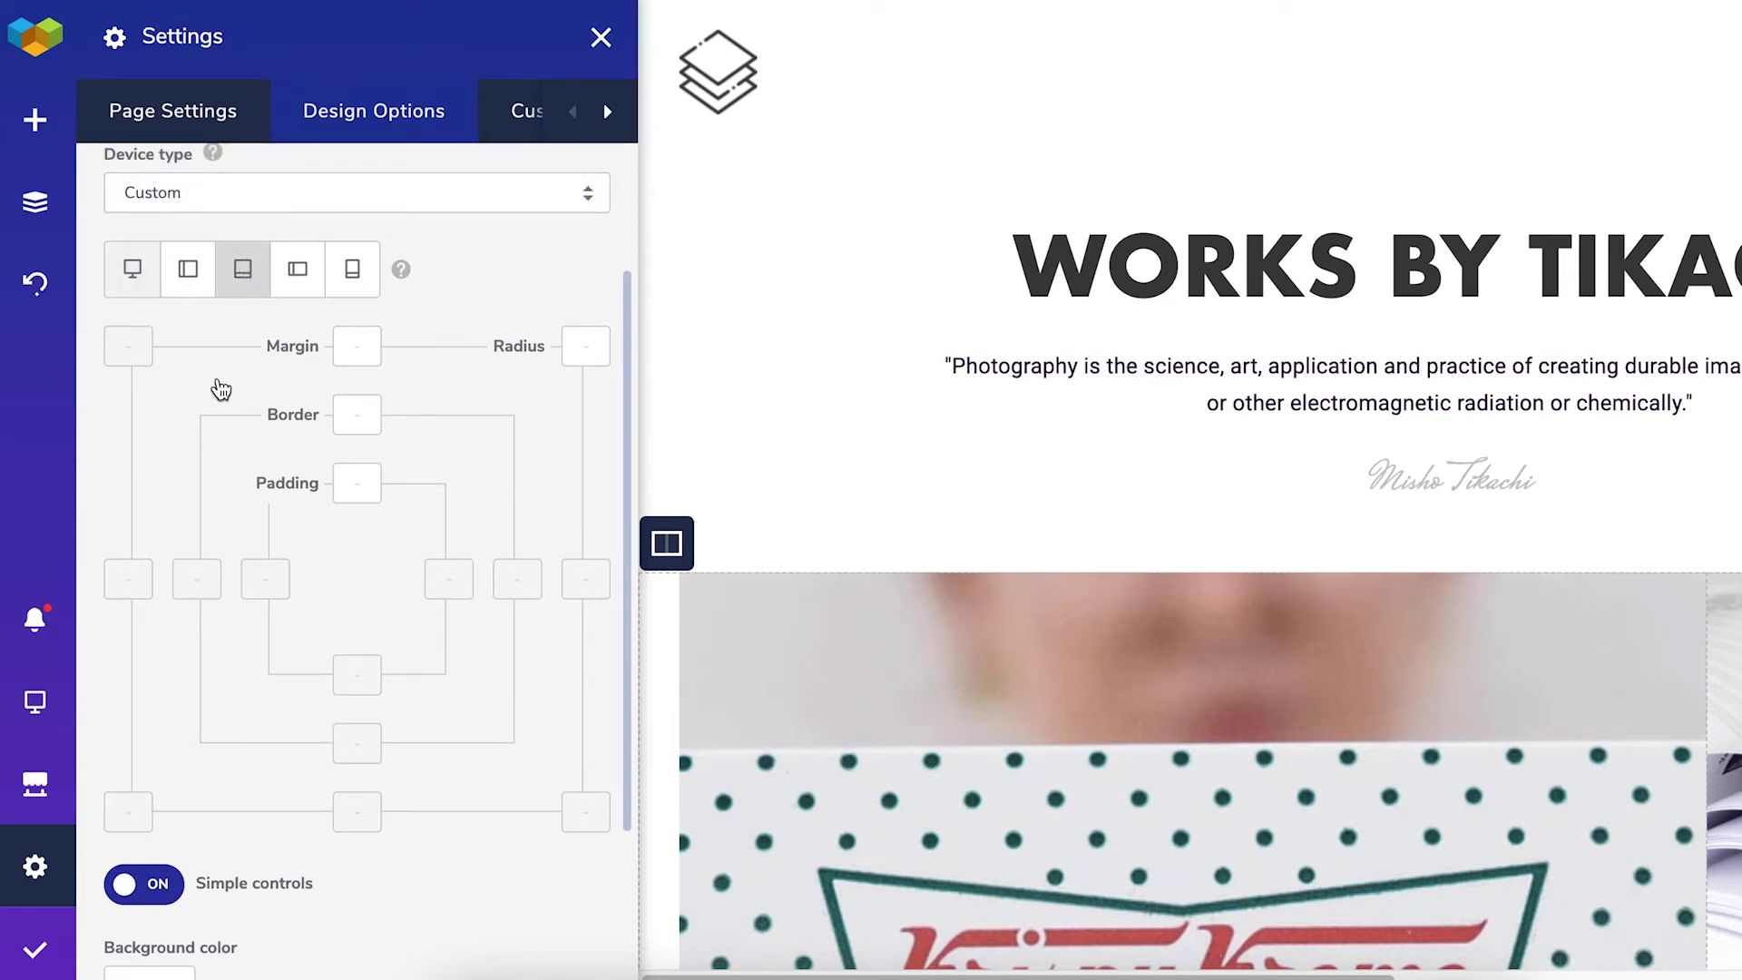
pyautogui.click(352, 268)
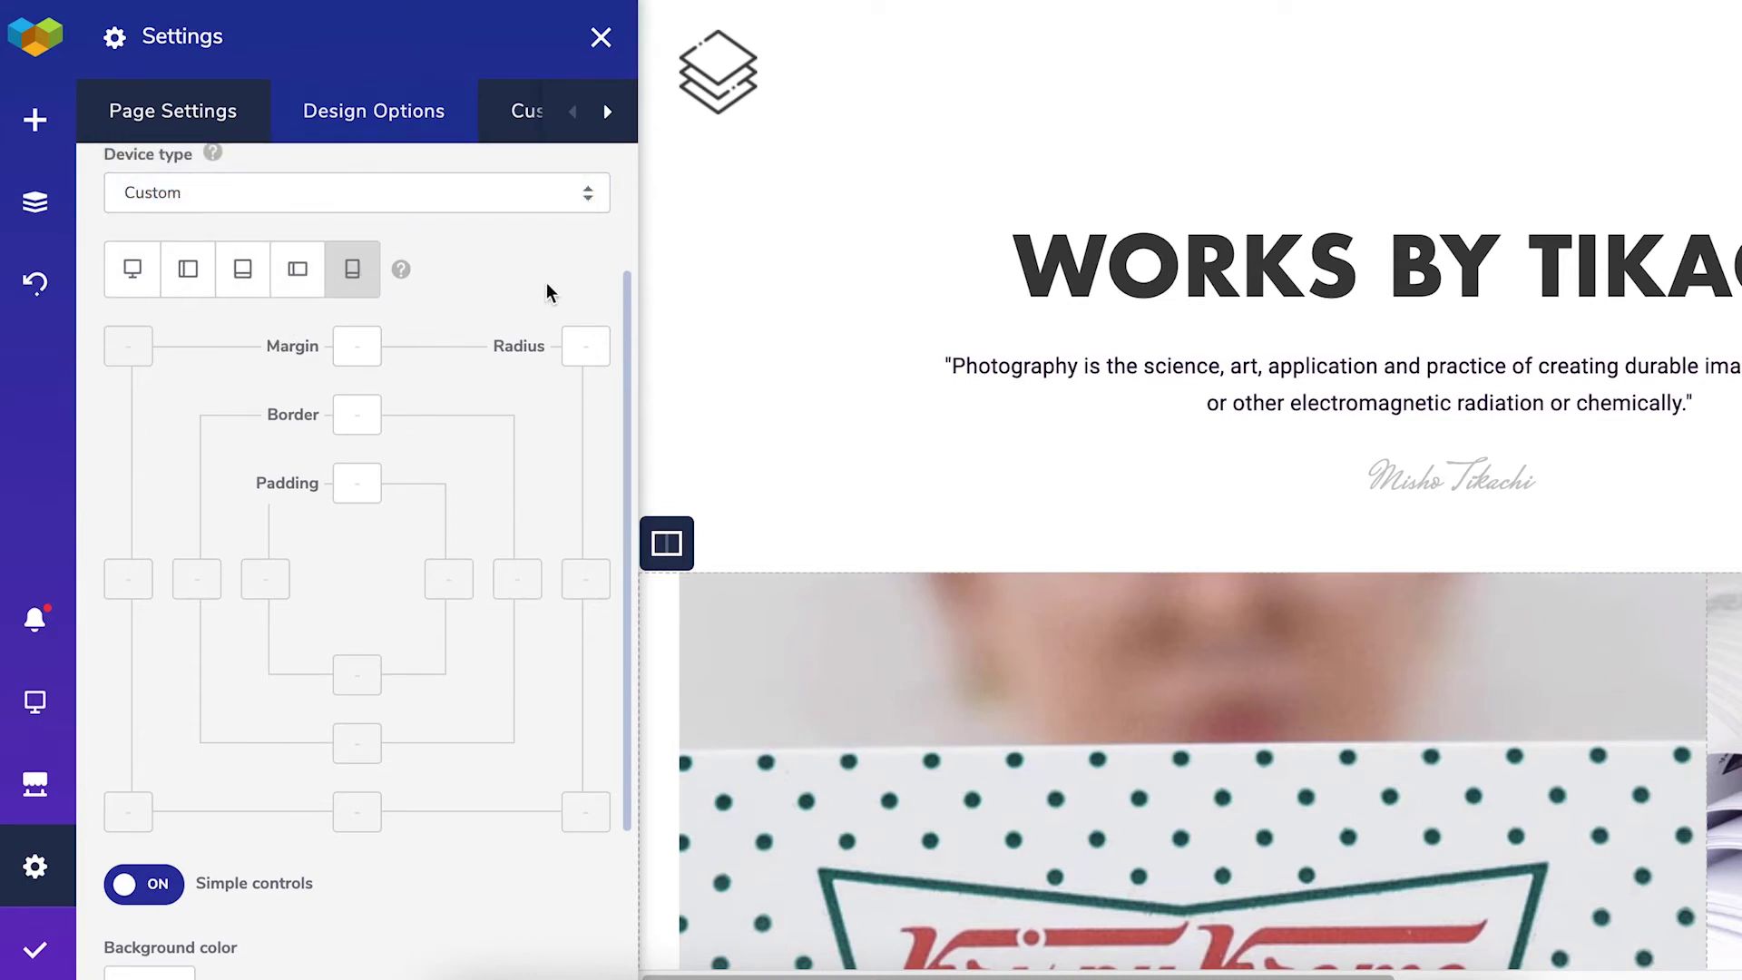
pyautogui.scroll(-4, 453, 323)
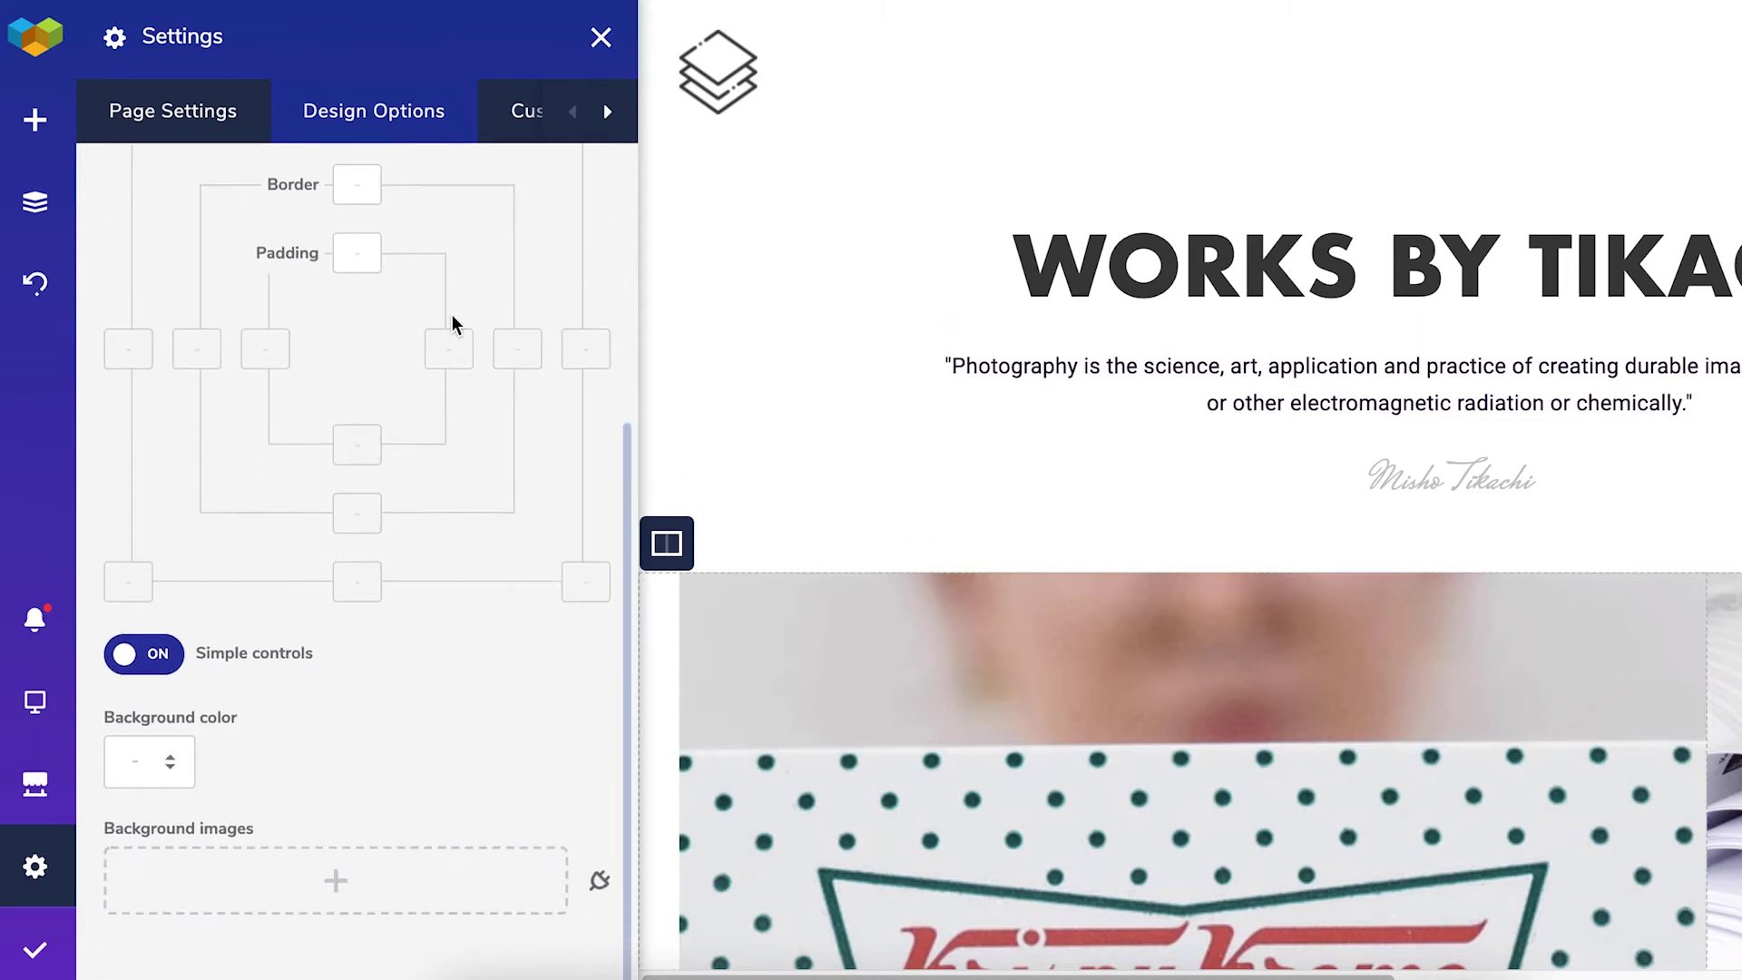
# Try a grey background colour and clear it, then add Light-grain-texure.jpeg as background image.
pyautogui.click(147, 763)
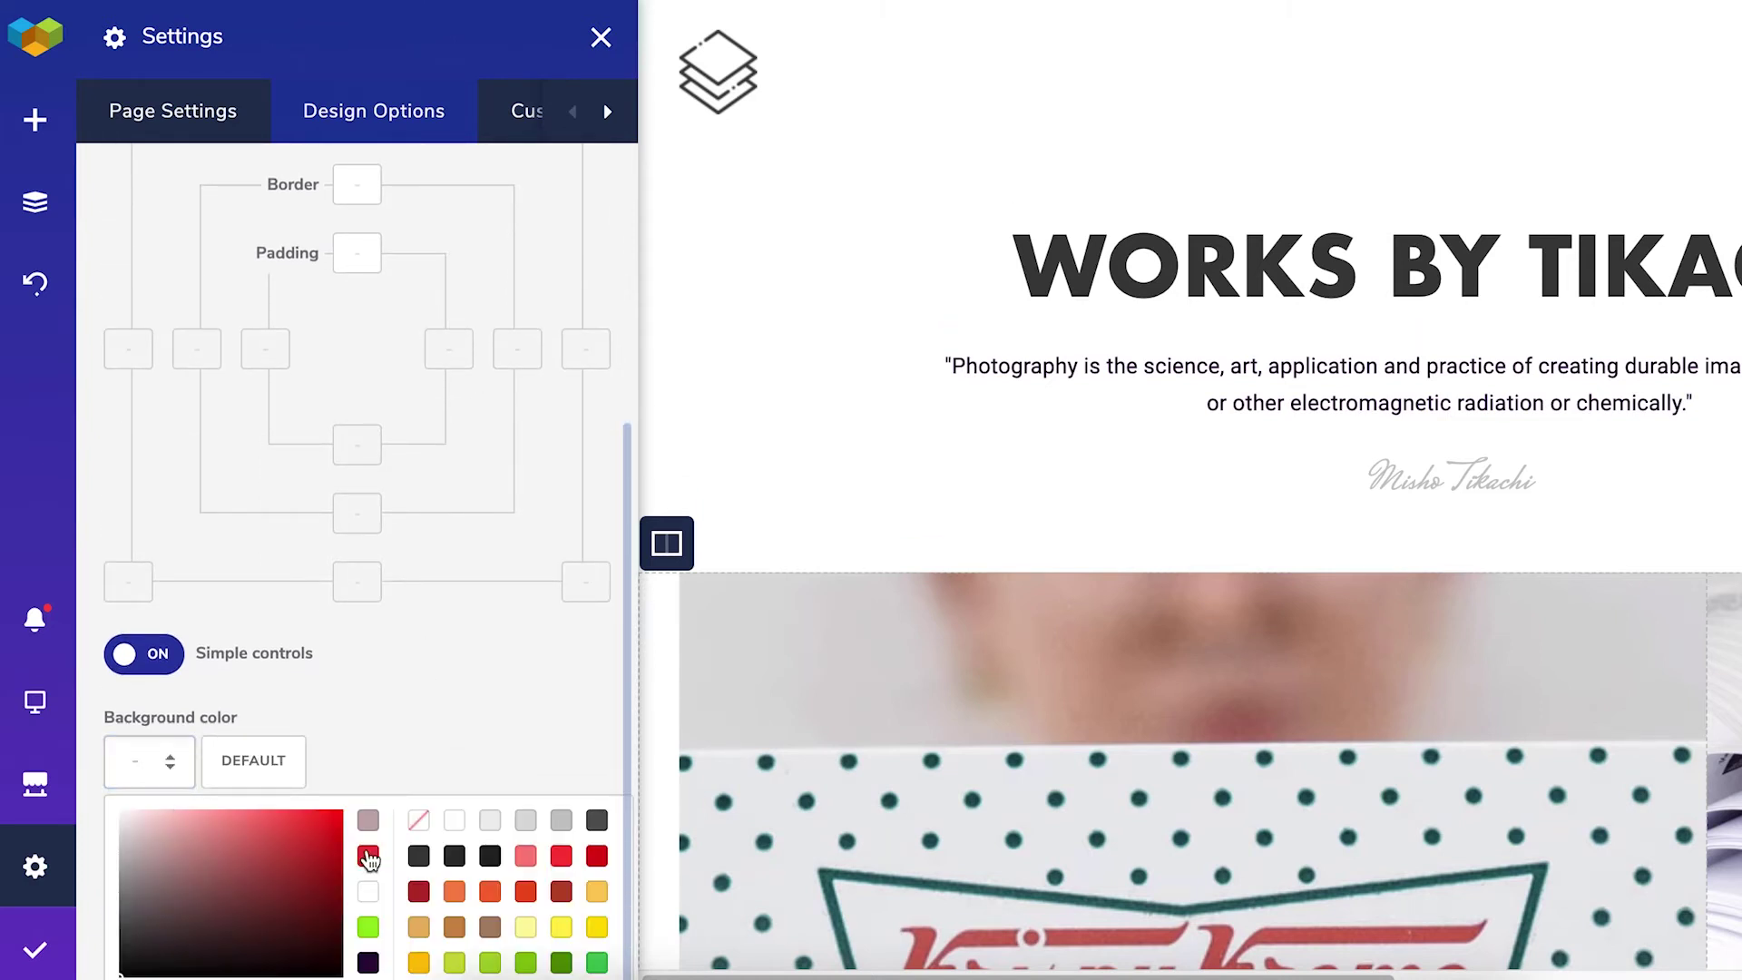
pyautogui.click(525, 820)
pyautogui.scroll(-10, 1237, 645)
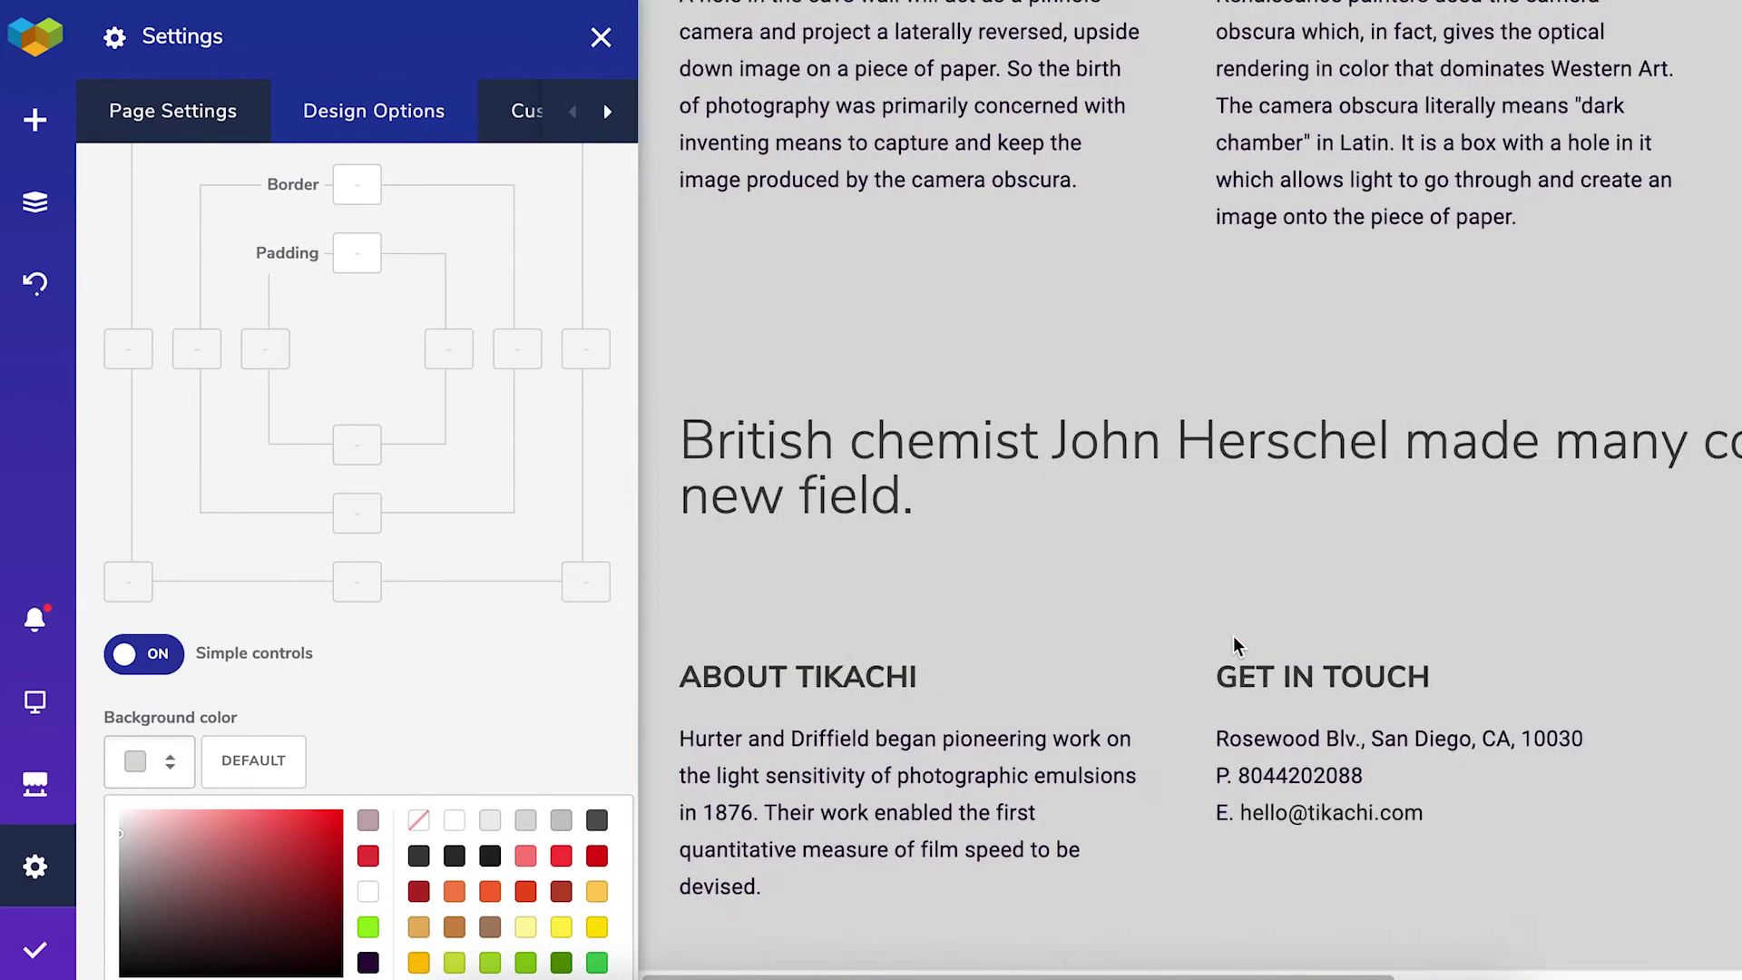
pyautogui.scroll(10, 1236, 645)
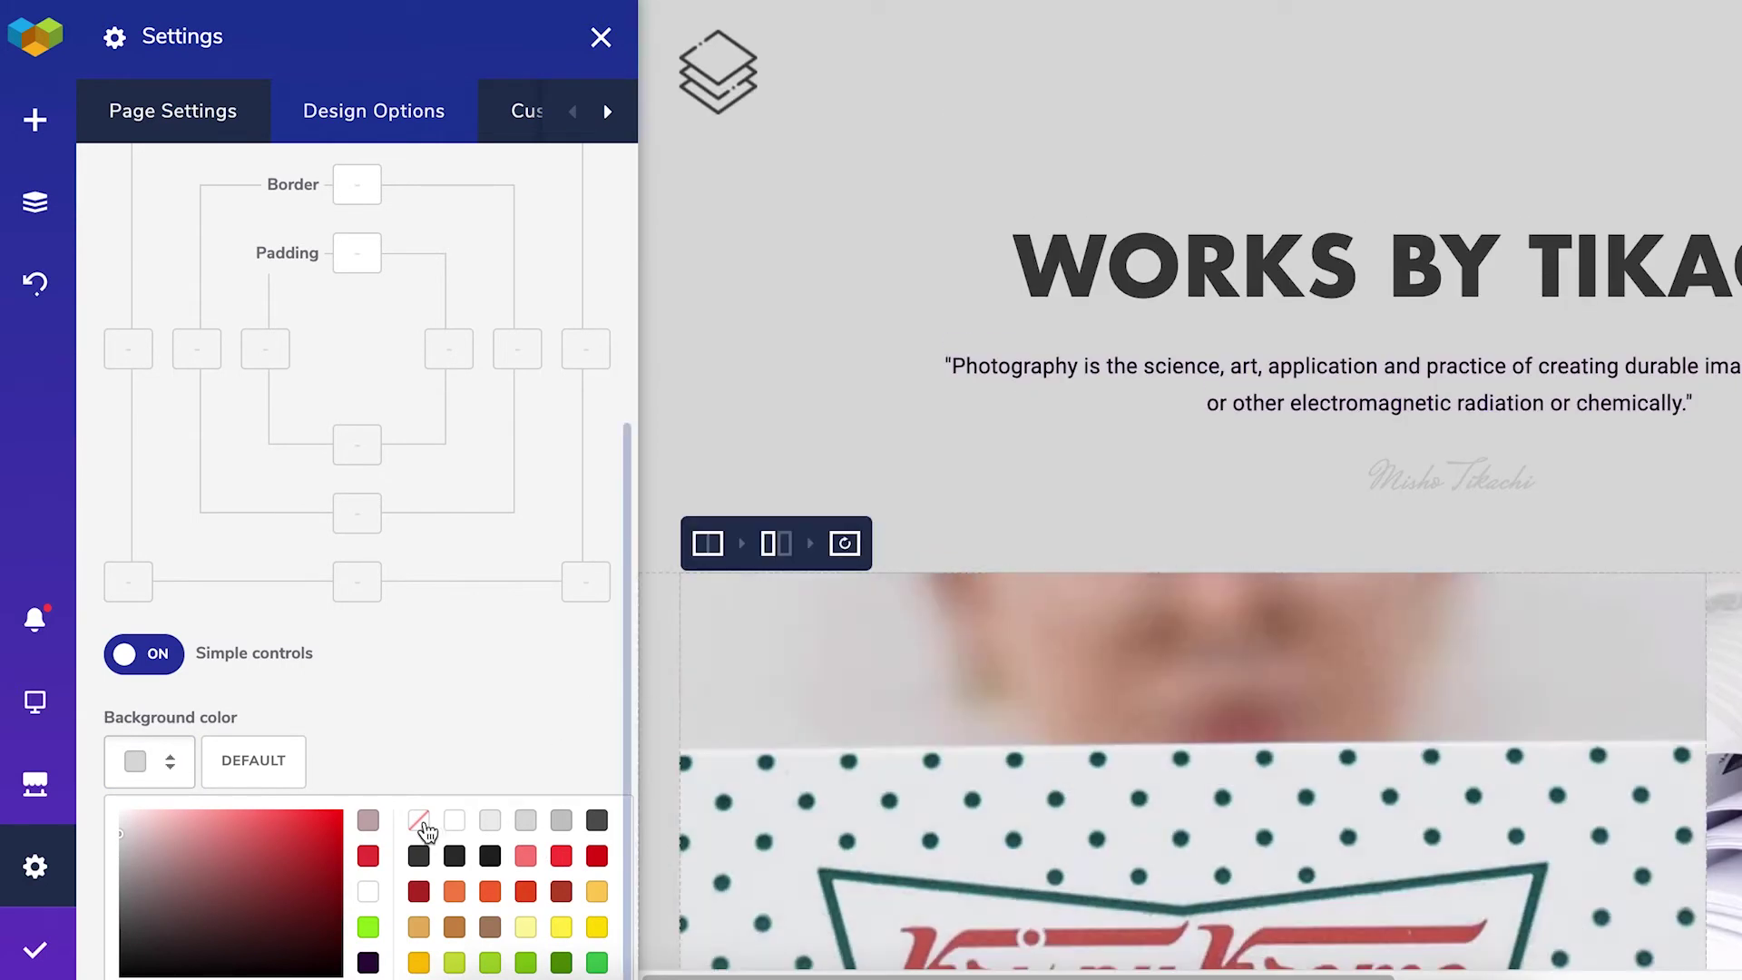
pyautogui.click(420, 821)
pyautogui.click(433, 751)
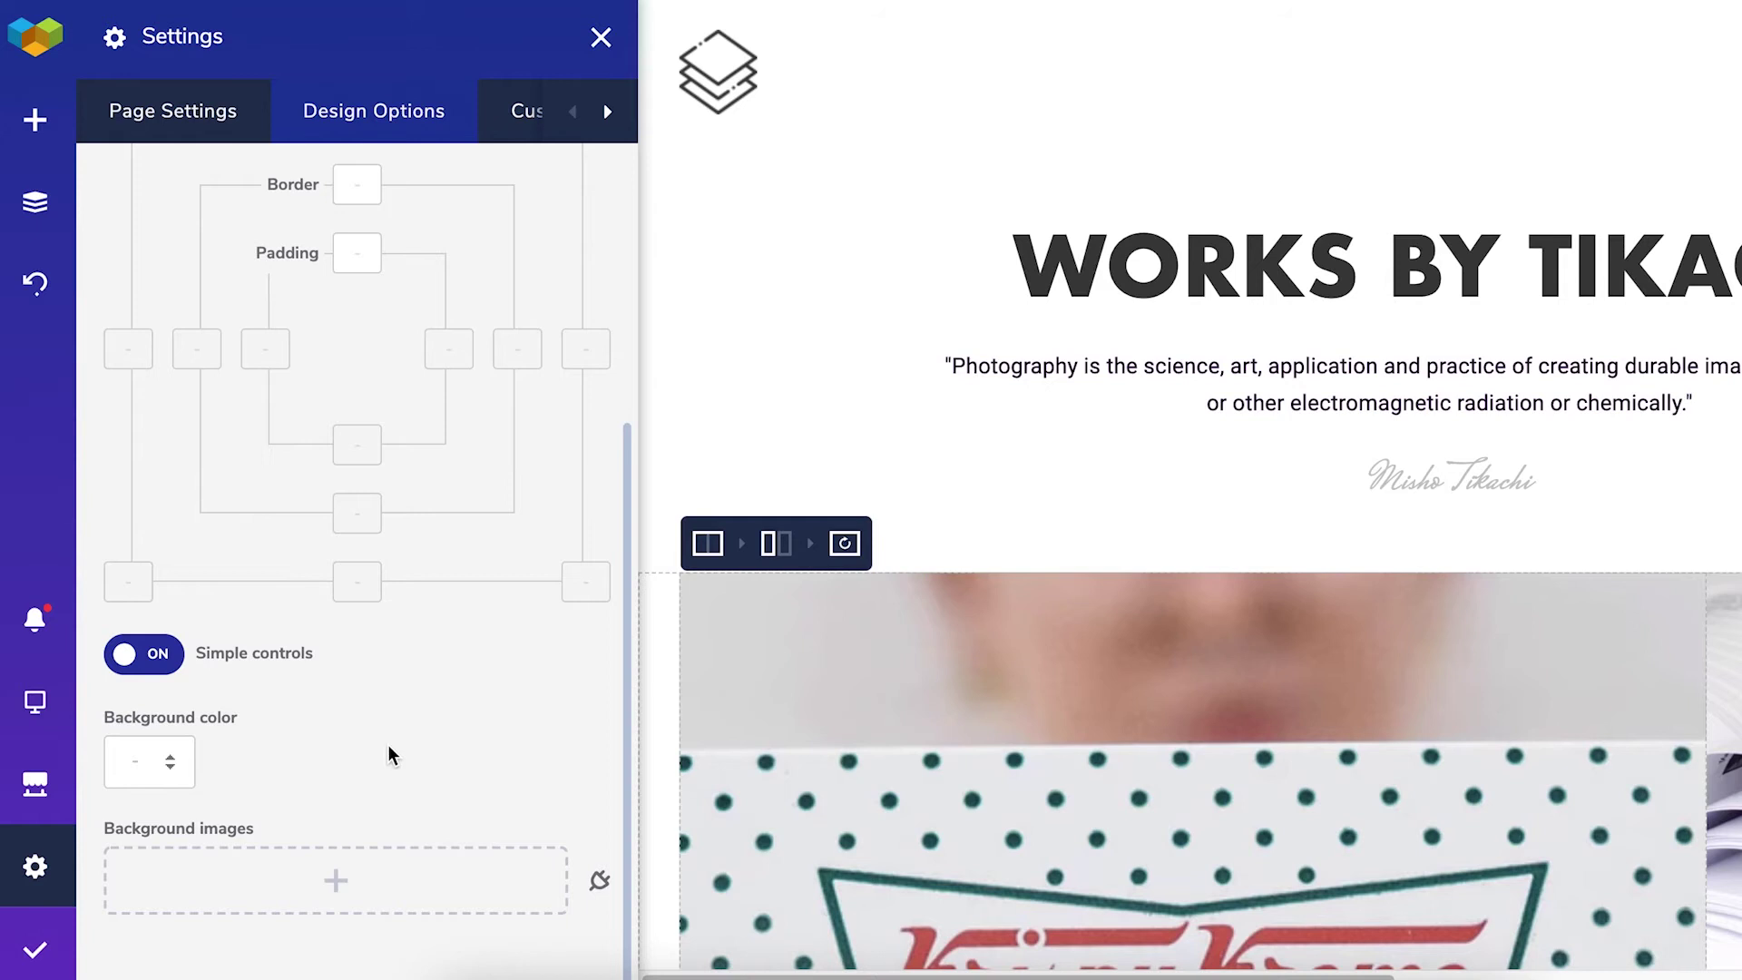
pyautogui.click(475, 974)
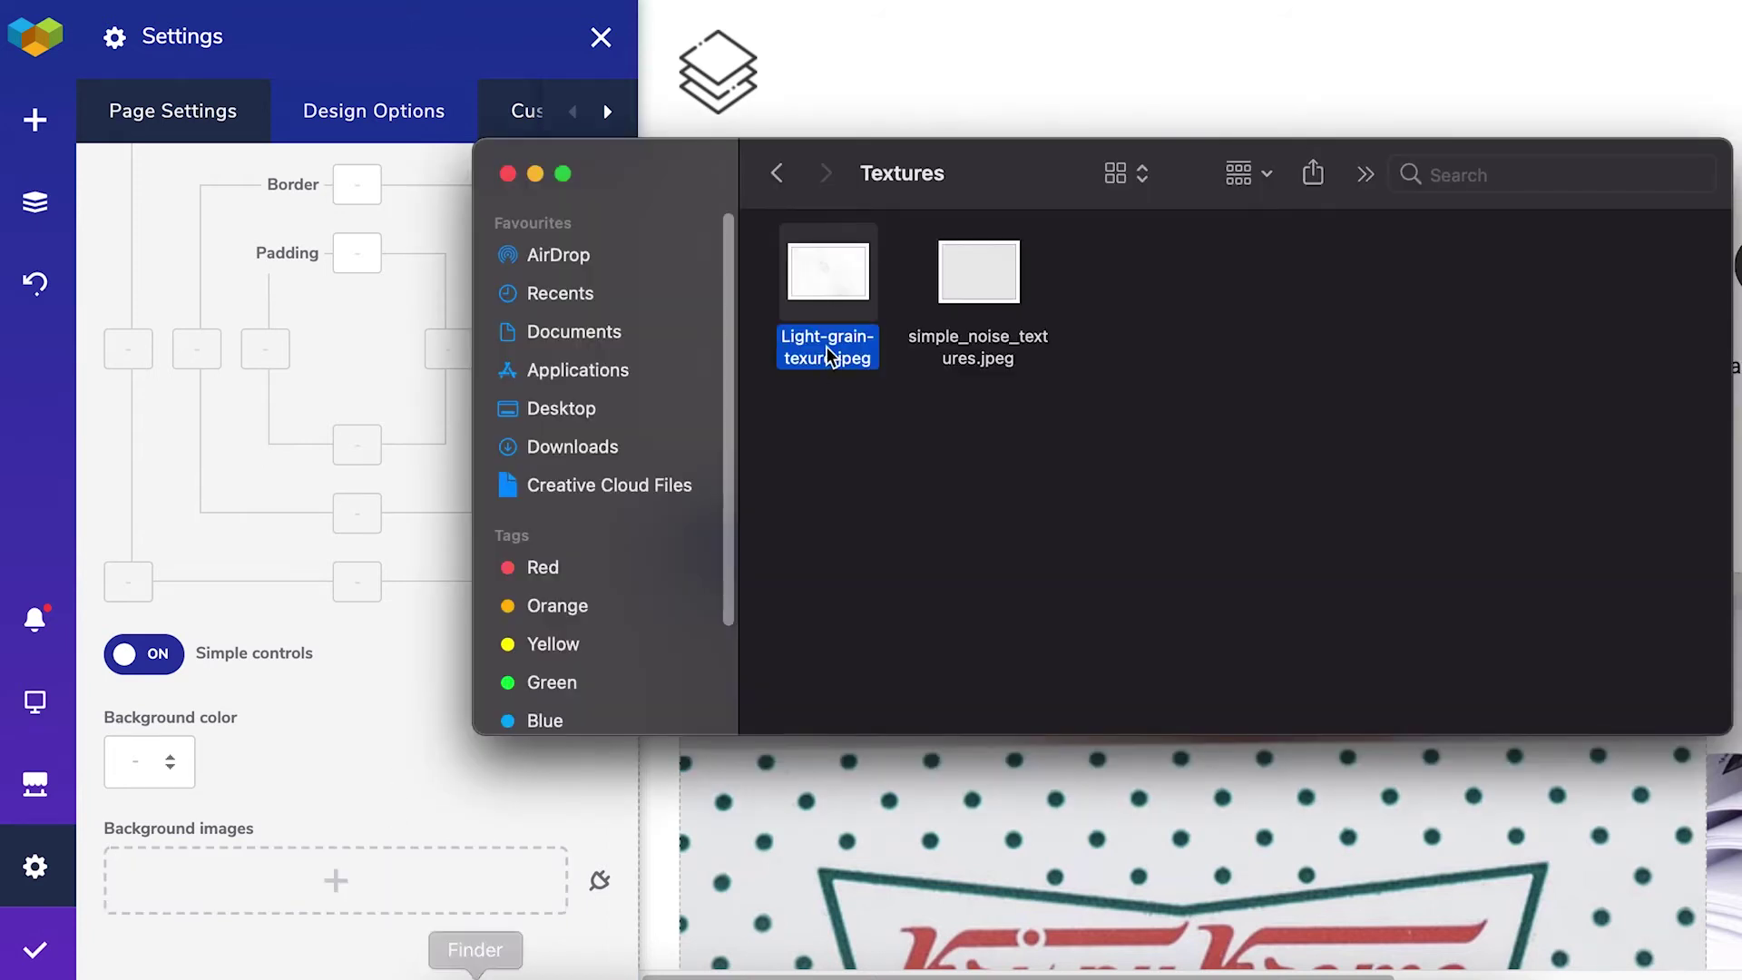
pyautogui.moveTo(829, 356); pyautogui.dragTo(307, 871)
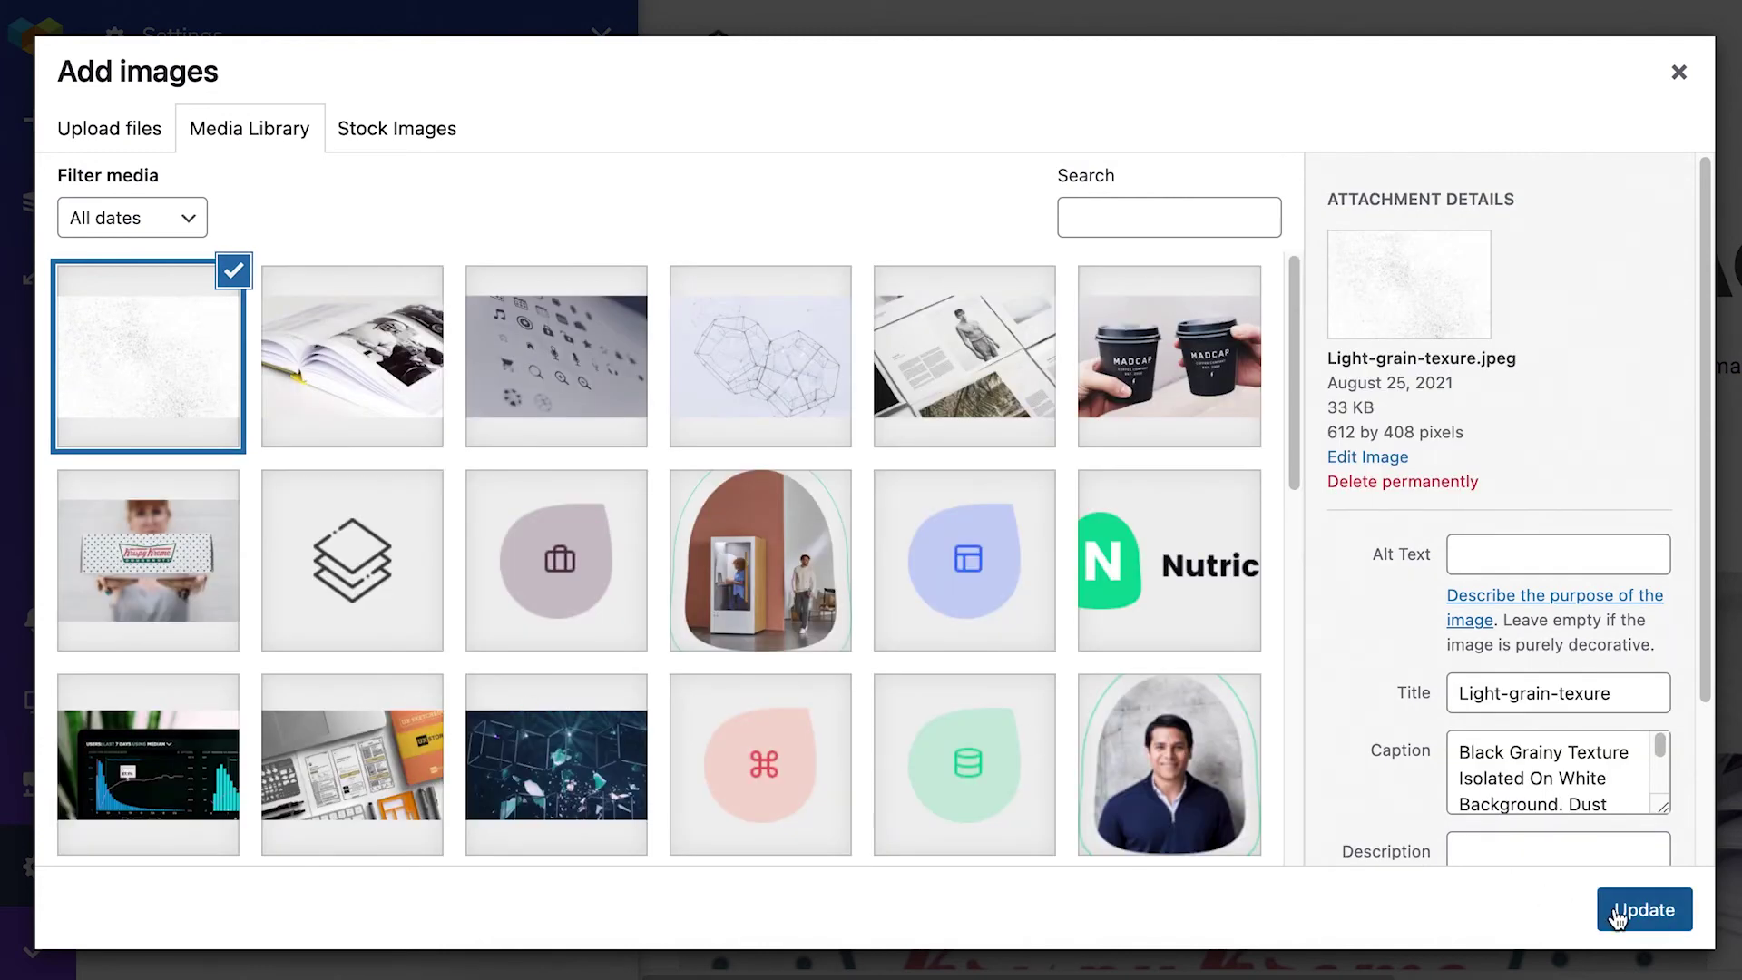
pyautogui.click(1642, 909)
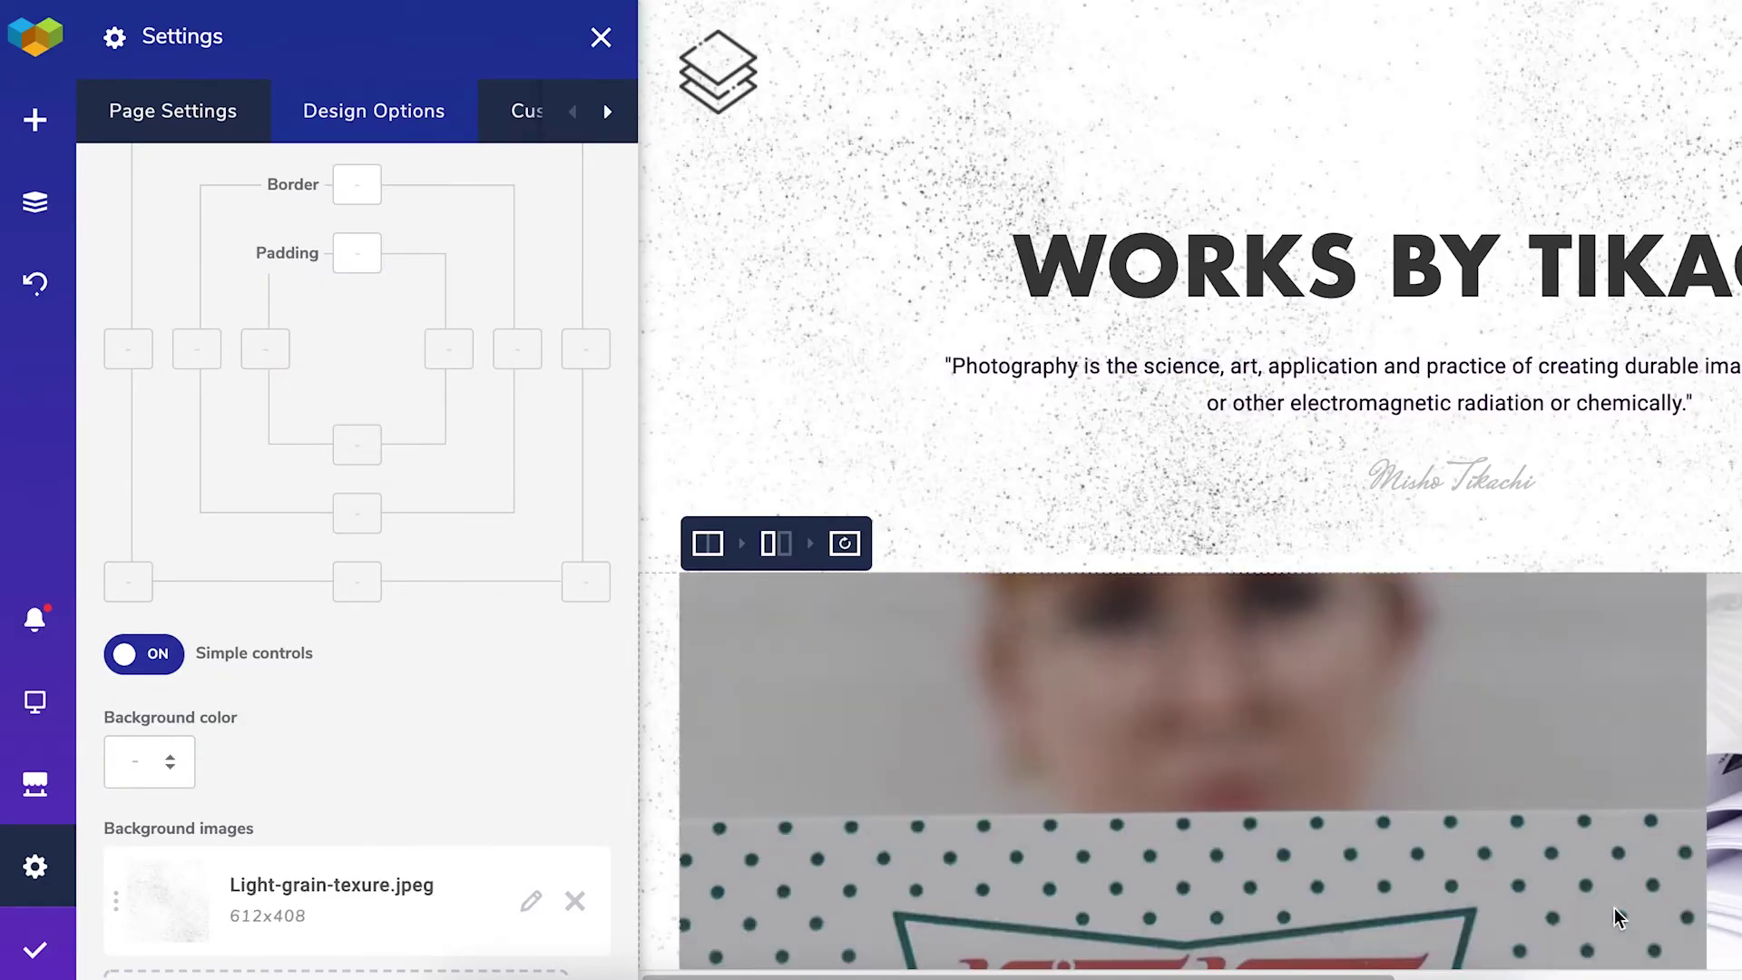
pyautogui.scroll(-1, 1078, 368)
pyautogui.scroll(-5, 1078, 368)
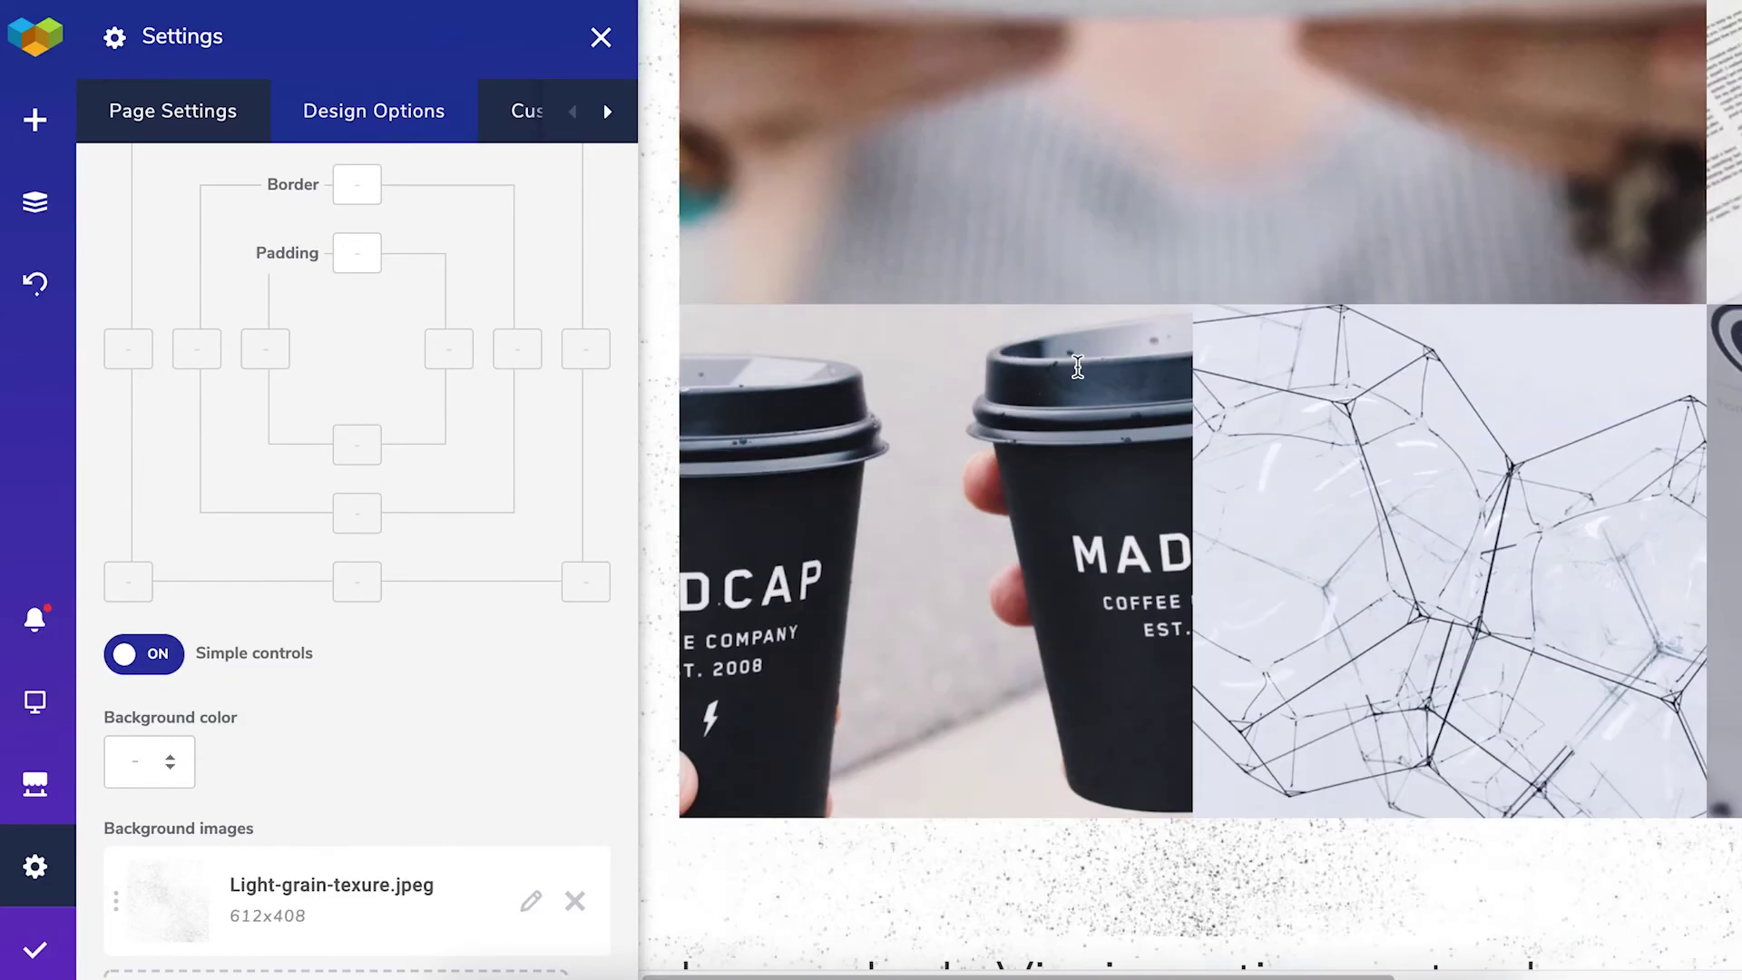
pyautogui.scroll(-5, 1079, 408)
pyautogui.scroll(-5, 1062, 518)
pyautogui.scroll(-4, 1059, 552)
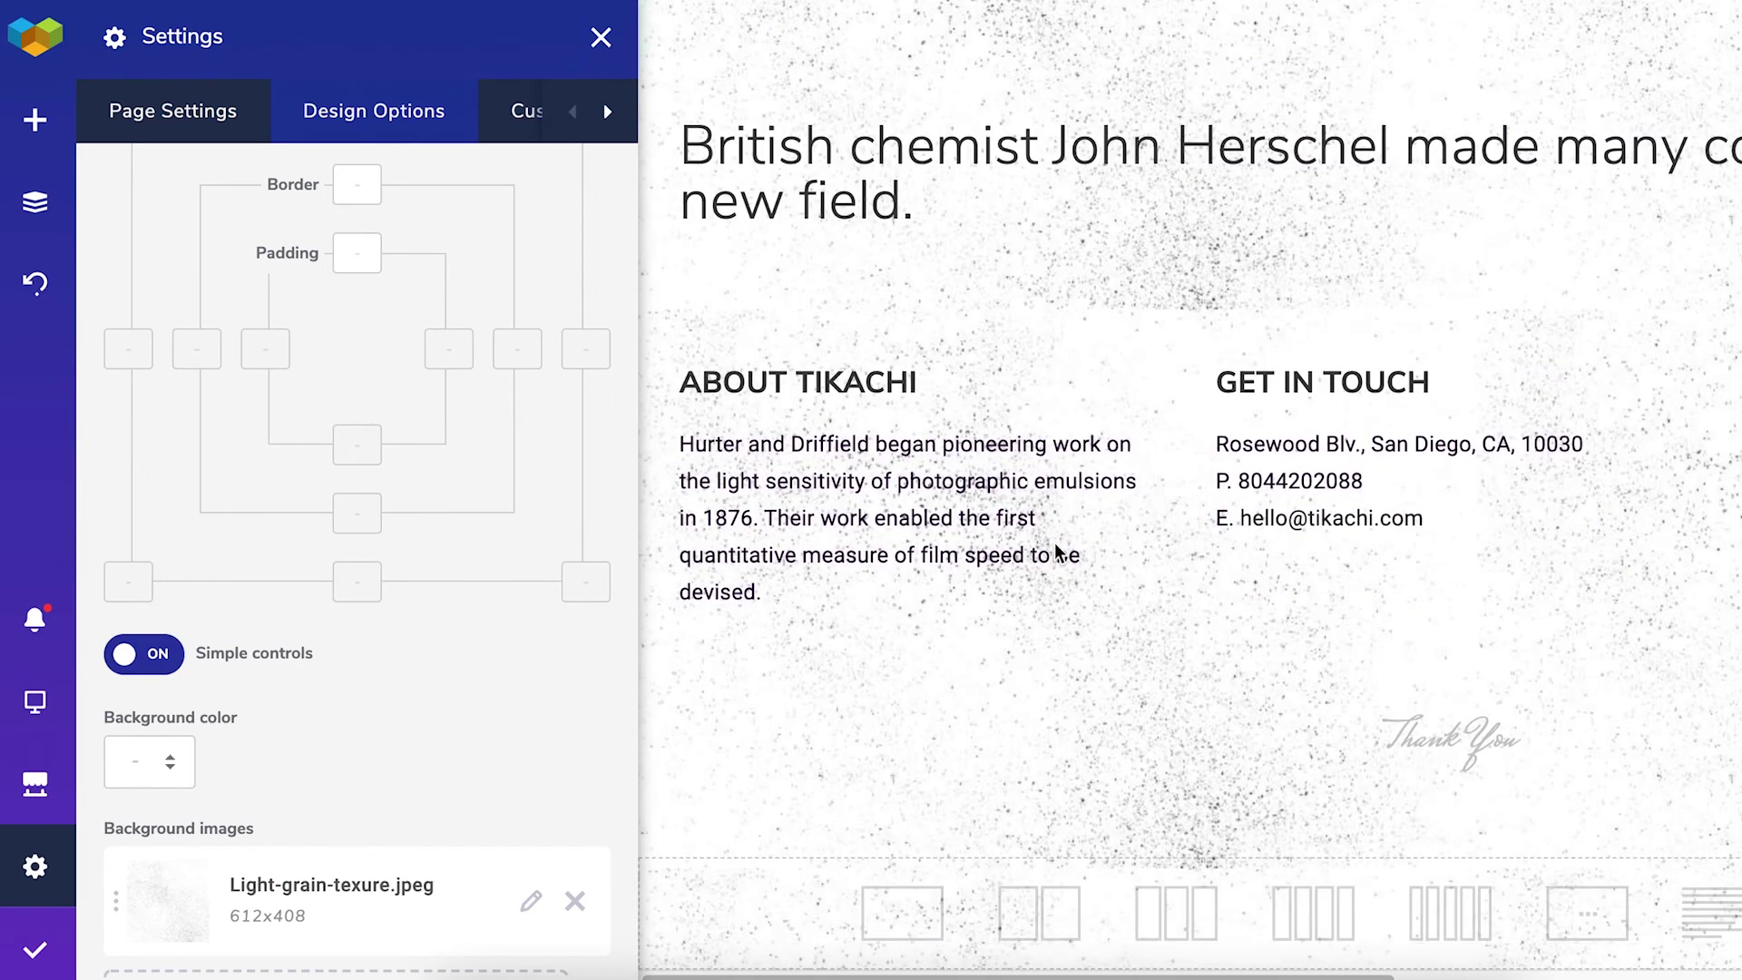
pyautogui.scroll(5, 1059, 552)
pyautogui.scroll(8, 1035, 544)
pyautogui.scroll(3, 1008, 544)
pyautogui.scroll(5, 427, 695)
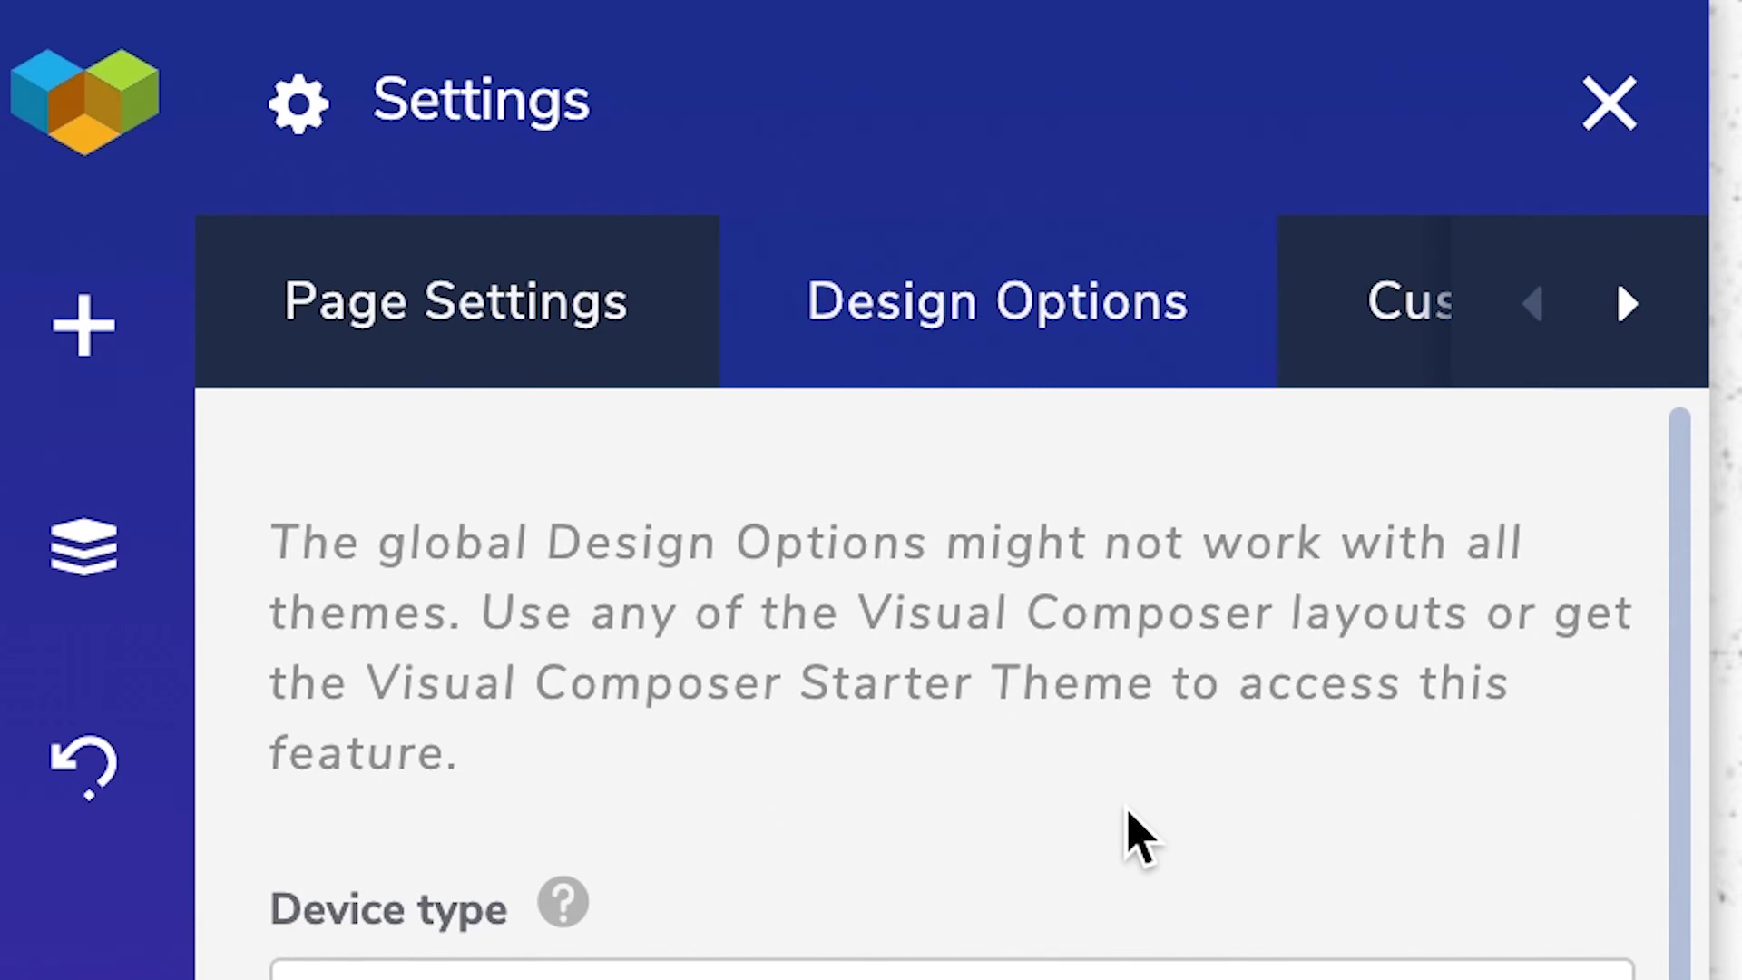
# Show the Page Settings tab with the title 'Page Design Options' and its permalink.
pyautogui.click(511, 337)
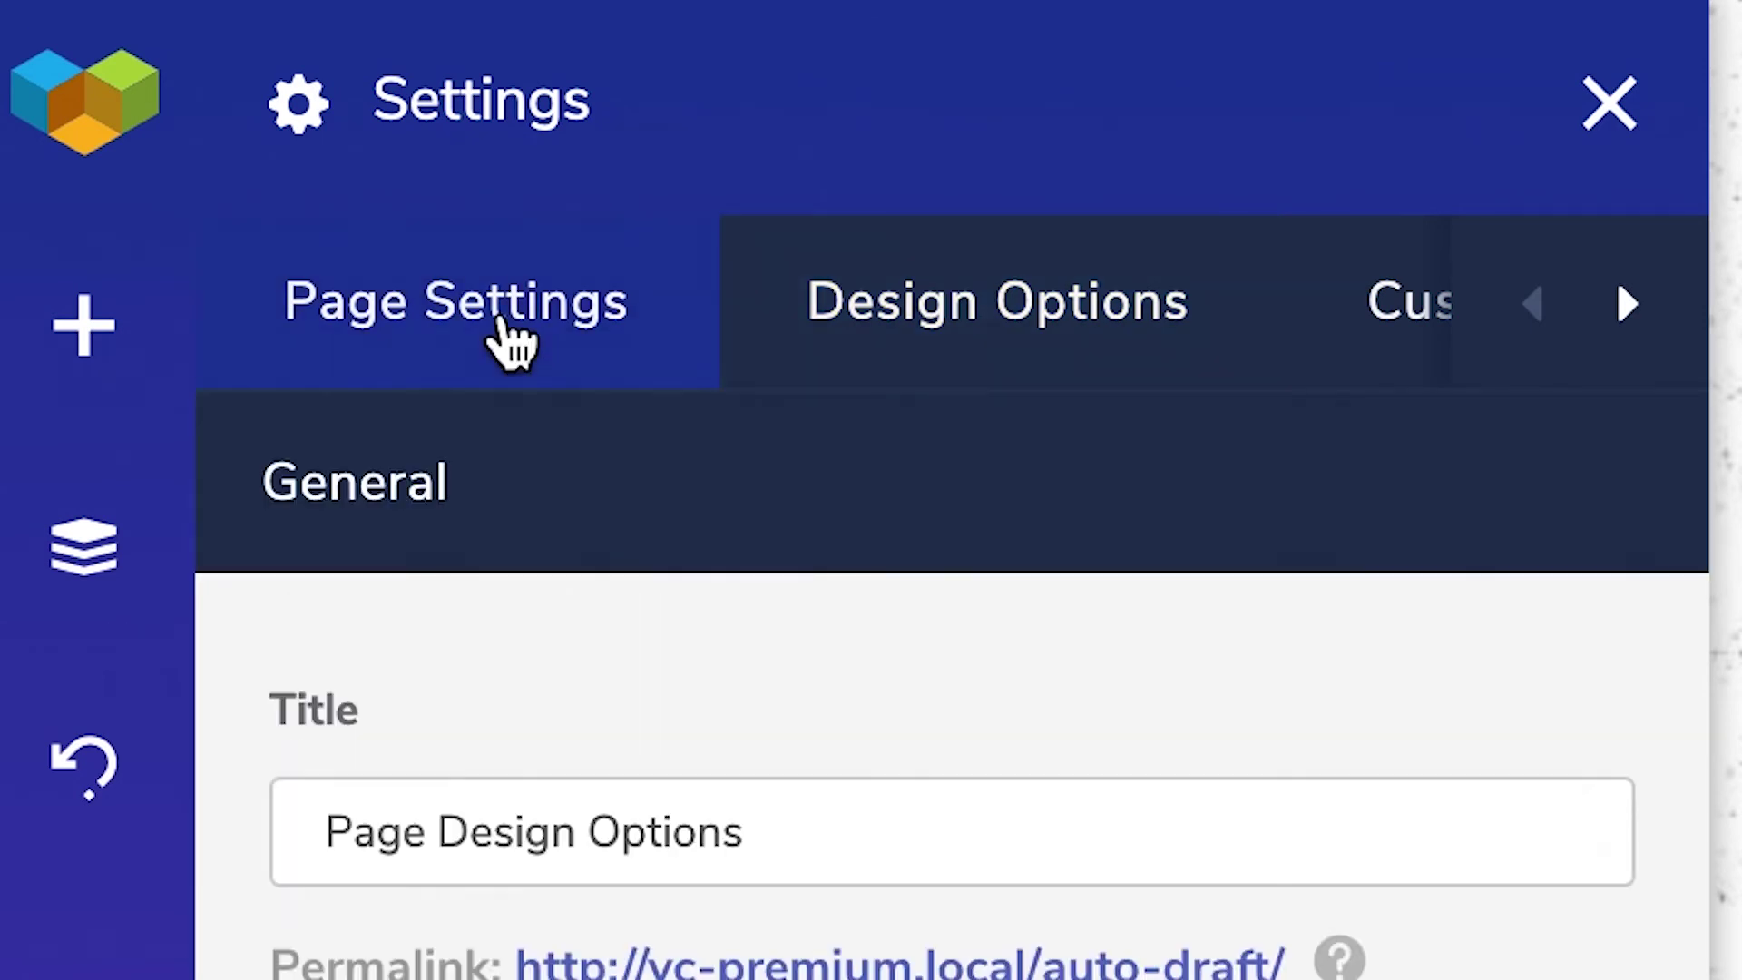